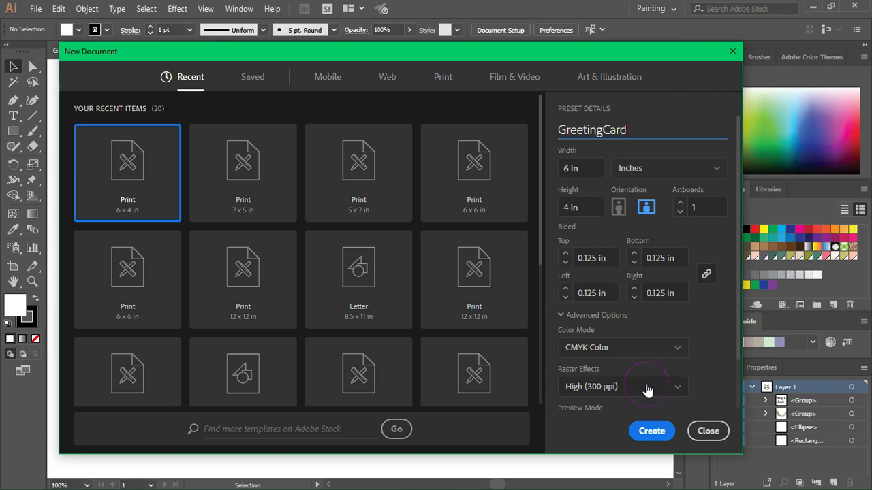
# - Create a landscape print document named GreetingCard, 6 x 4 in with 0.125 in bleed, CMYK colour and 300 ppi raster effects
pyautogui.click(650, 431)
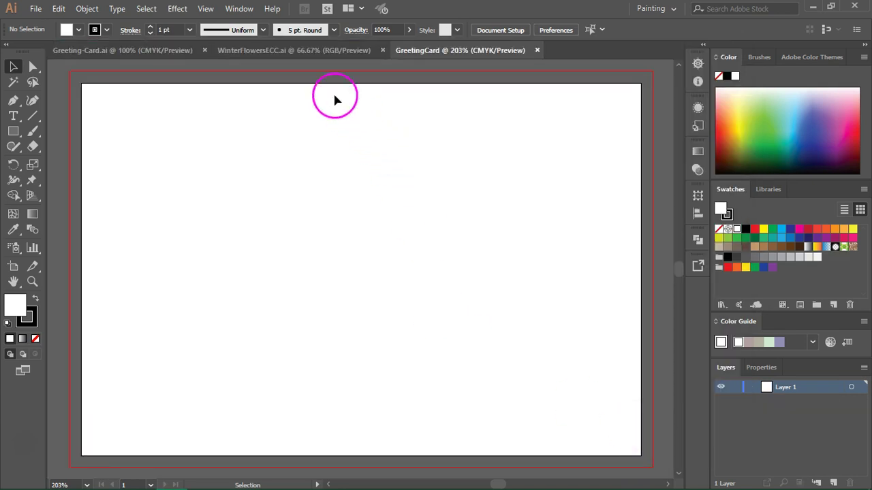
# - Copy all the plant and flower artwork from WinterFlowersECC.ai and paste it into the GreetingCard document
pyautogui.click(306, 51)
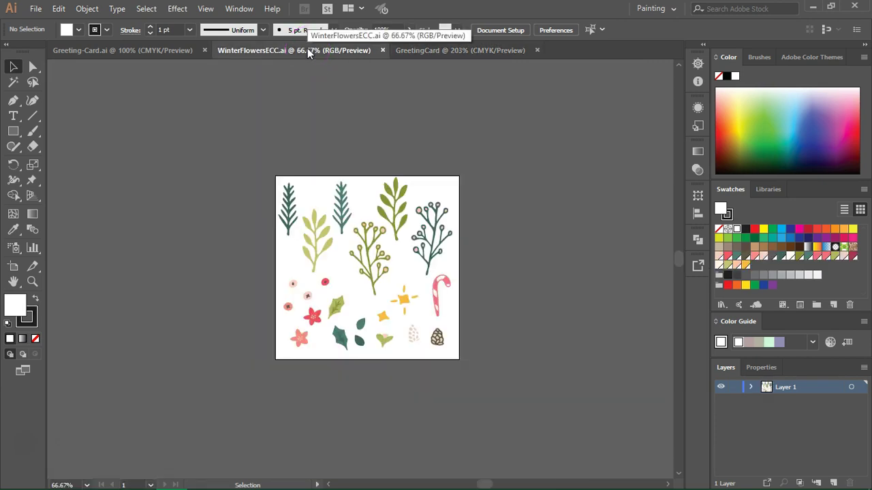
pyautogui.moveTo(200, 145); pyautogui.dragTo(516, 393)
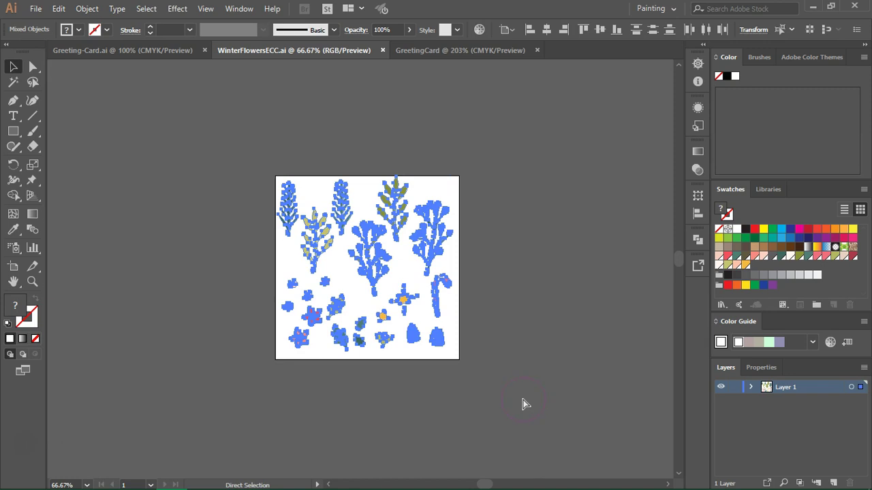
pyautogui.click(452, 100)
pyautogui.click(432, 51)
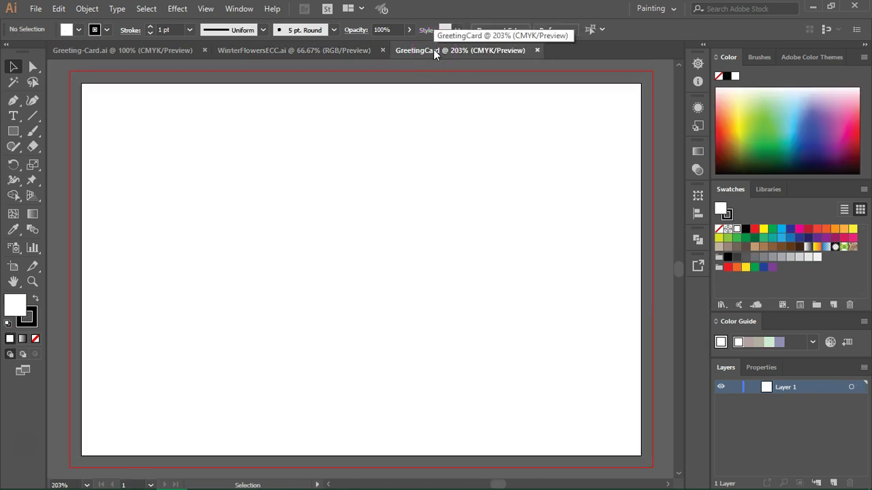
pyautogui.click(436, 135)
pyautogui.press('a')
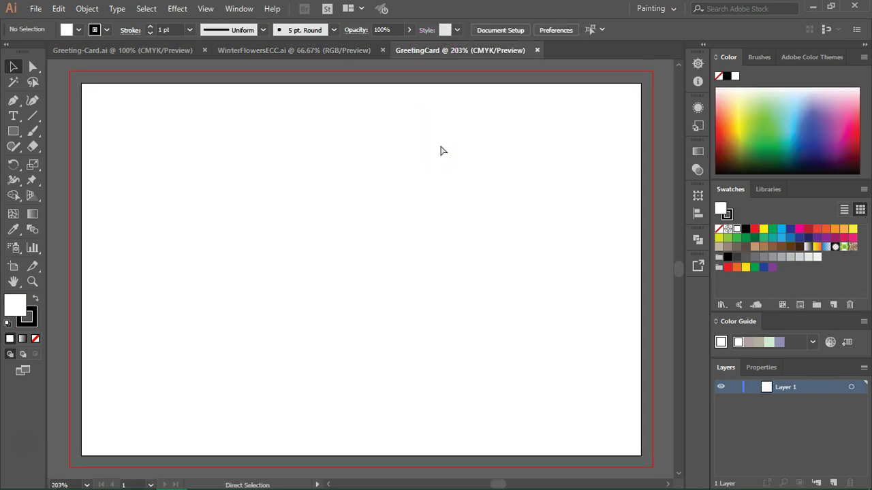
pyautogui.press('v')
pyautogui.hotkey('ctrl', 'v')
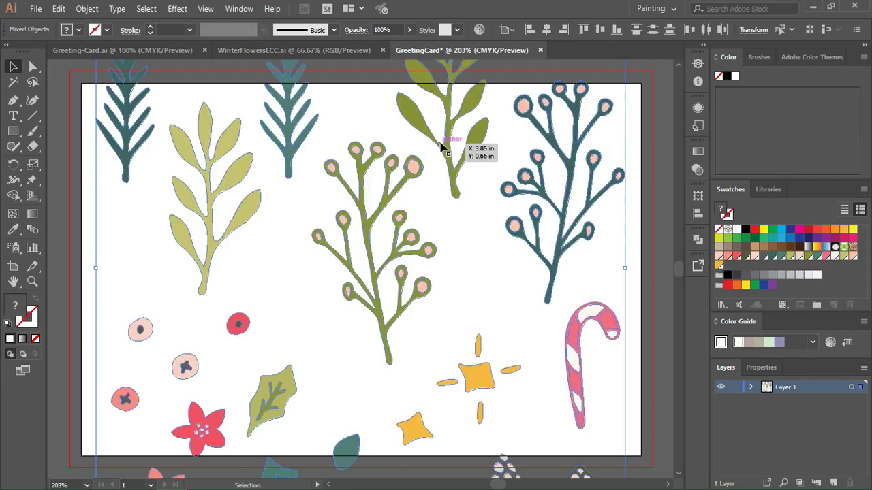
# - Scale the pasted artwork down proportionally to less than half its size and park it outside the artboard's left edge
pyautogui.hotkey('ctrl', '1')
pyautogui.scroll(-1, 441, 146)
pyautogui.scroll(2, 482, 152)
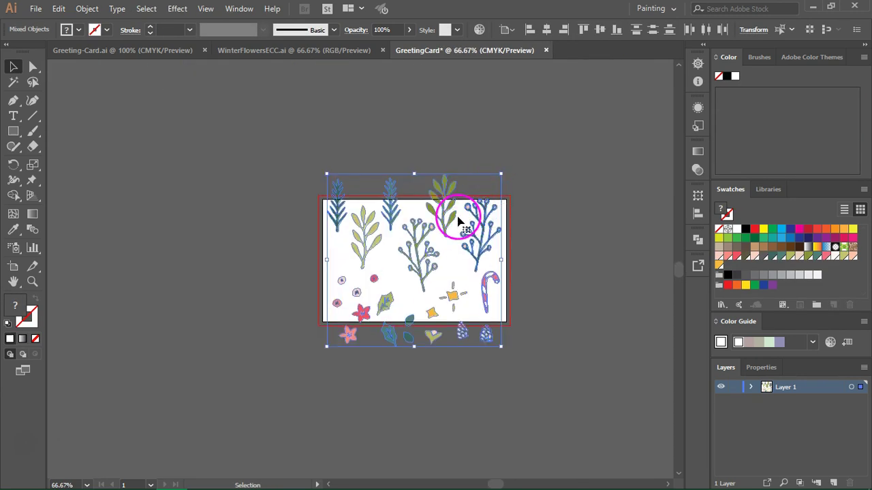
pyautogui.moveTo(503, 176); pyautogui.dragTo(406, 273)
pyautogui.moveTo(387, 320); pyautogui.dragTo(280, 264)
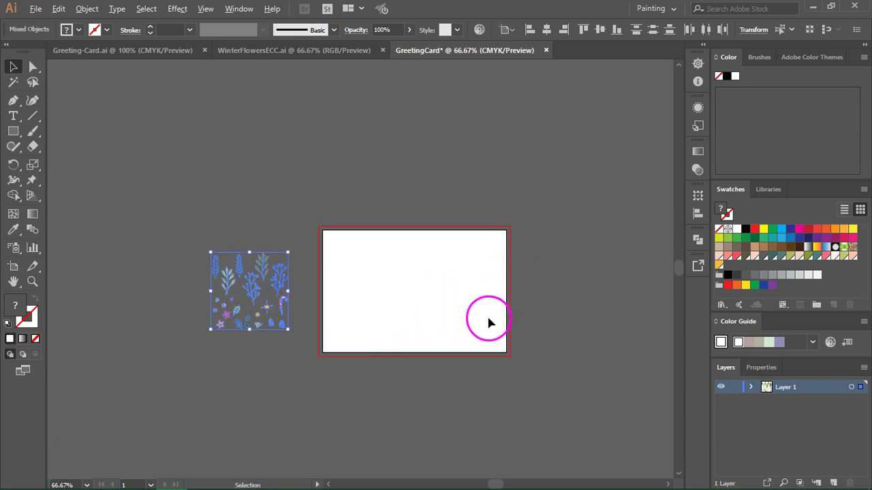
pyautogui.scroll(1, 483, 313)
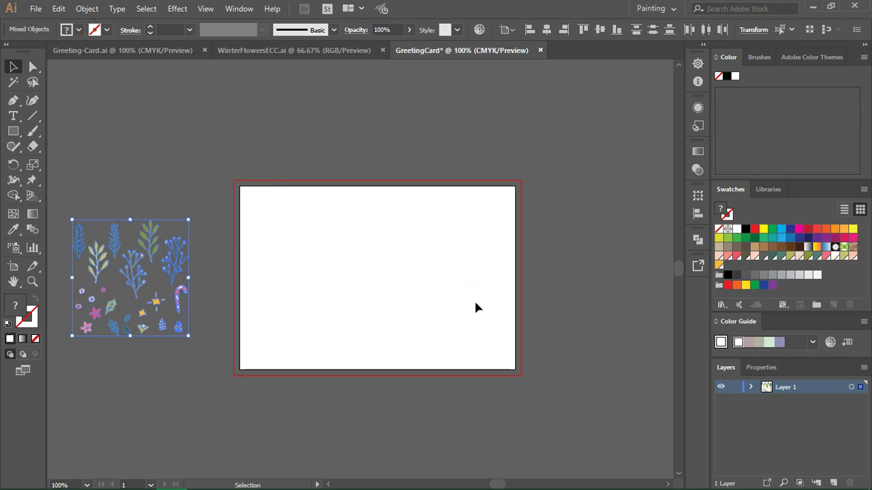
pyautogui.click(246, 201)
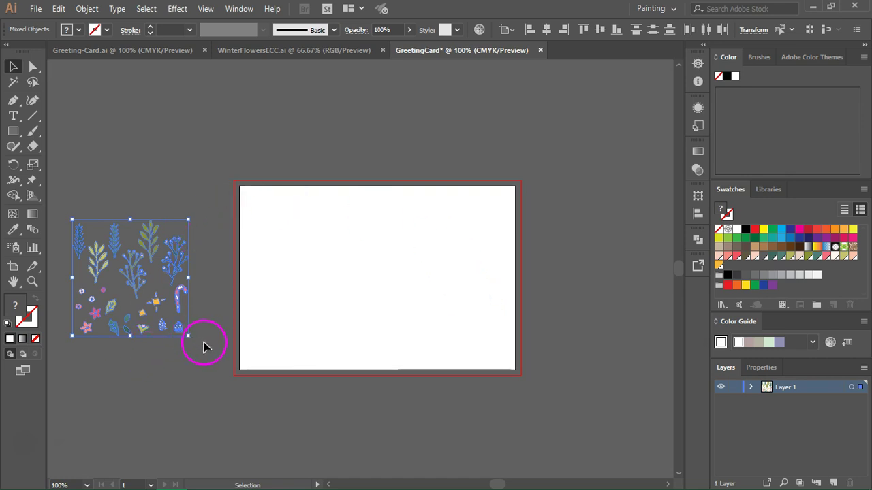
pyautogui.click(195, 188)
pyautogui.moveTo(195, 192); pyautogui.dragTo(194, 191)
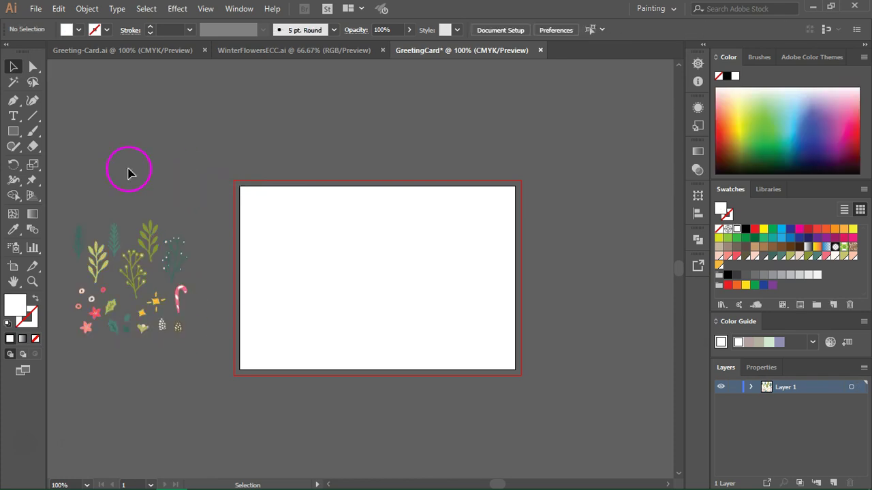
# - Create a 6.25 x 4.25 in background rectangle filled with the cream swatch C=0 M=2 Y=5 K=0
pyautogui.click(13, 132)
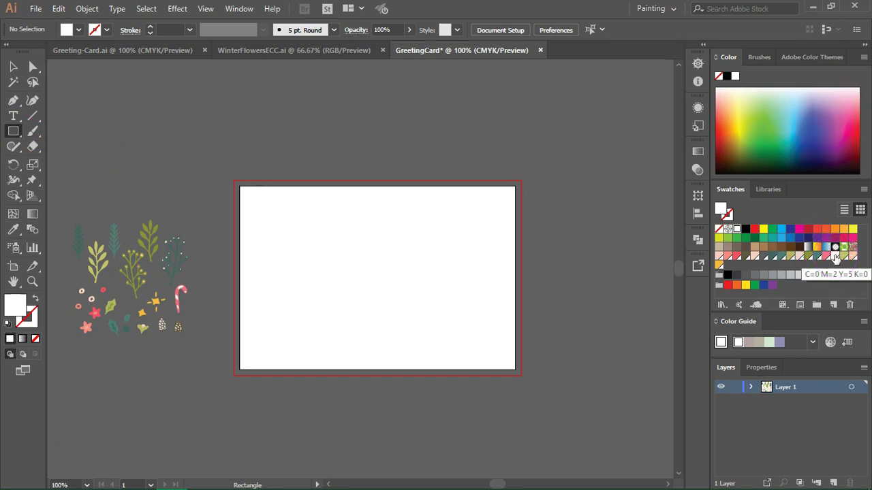
pyautogui.click(836, 257)
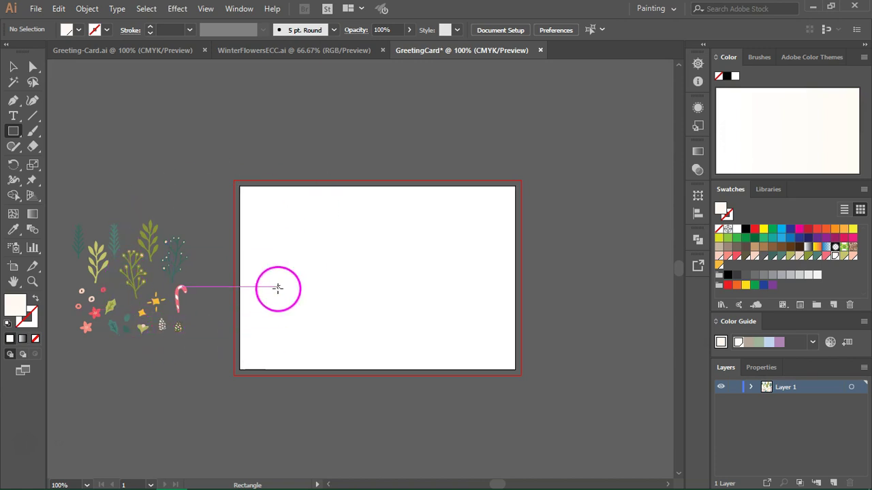
pyautogui.click(366, 229)
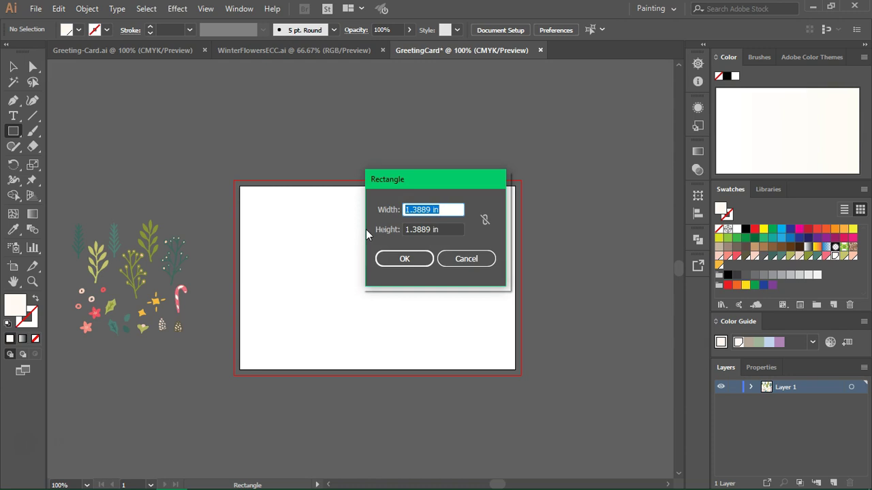
pyautogui.write('6')
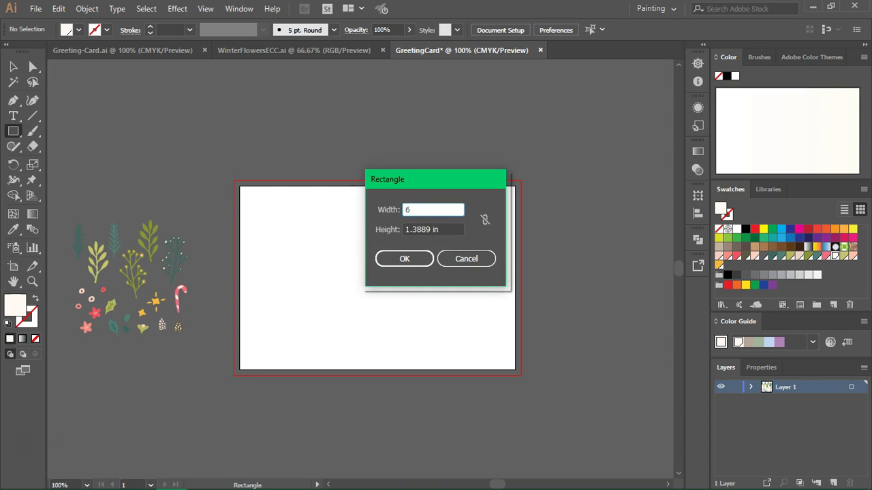
pyautogui.write('.25')
pyautogui.press('Tab')
pyautogui.write('4')
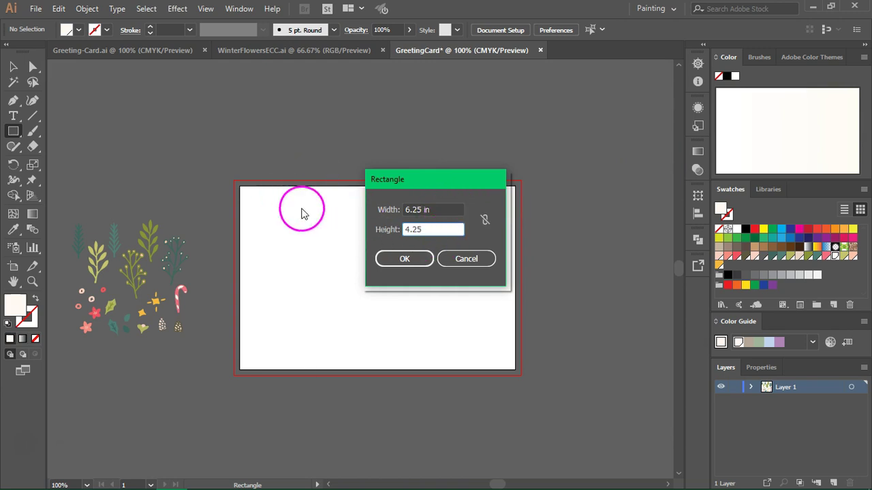
pyautogui.click(405, 262)
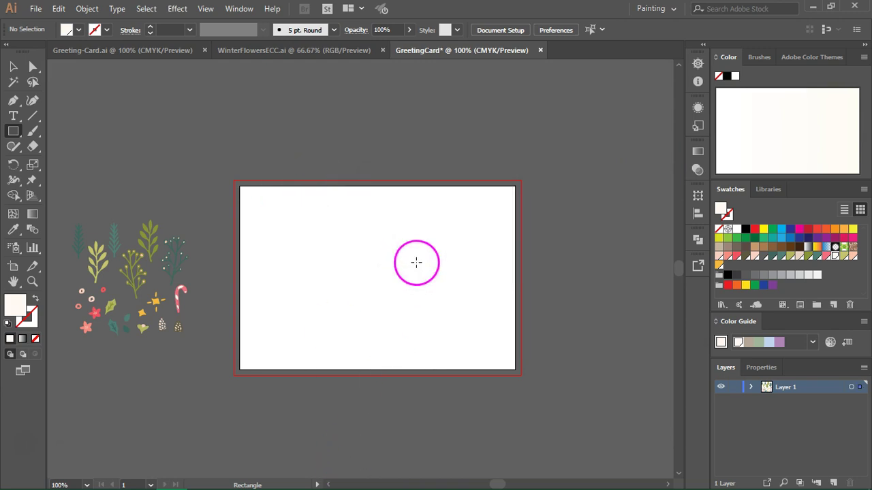
# - Centre the cream rectangle horizontally and vertically on the artboard so it covers the bleed, and deselect it
pyautogui.press('v')
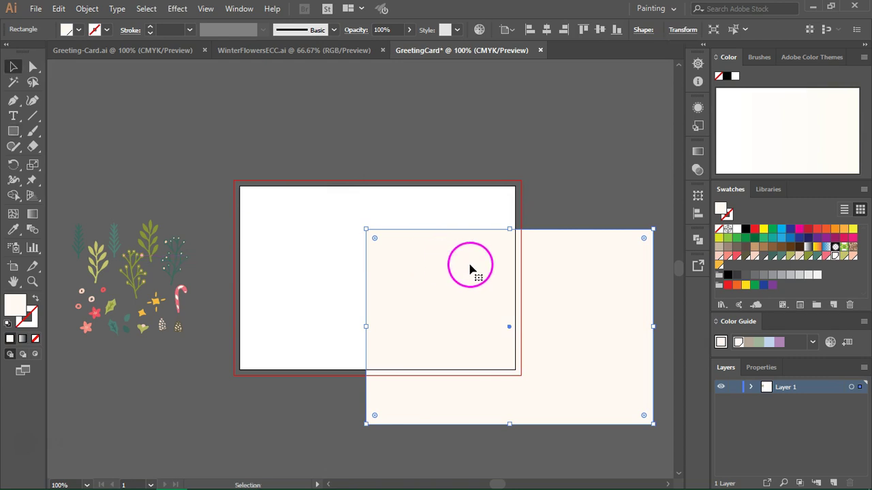
pyautogui.click(549, 31)
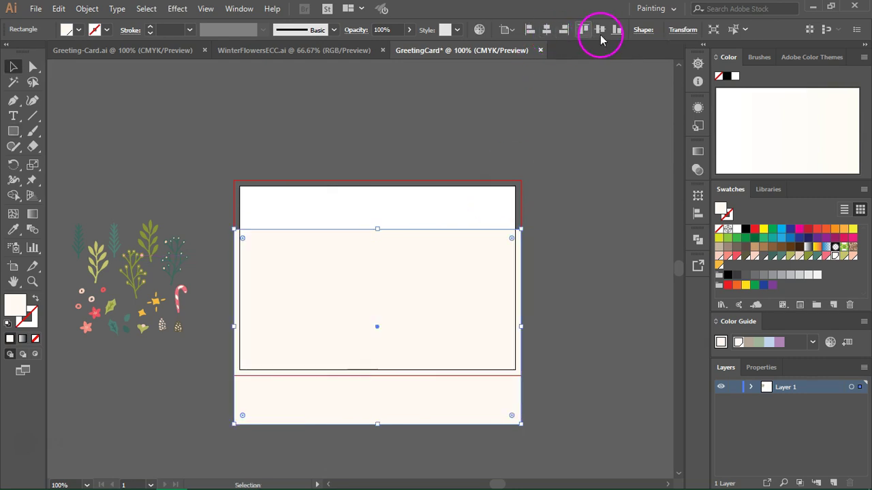
pyautogui.click(600, 31)
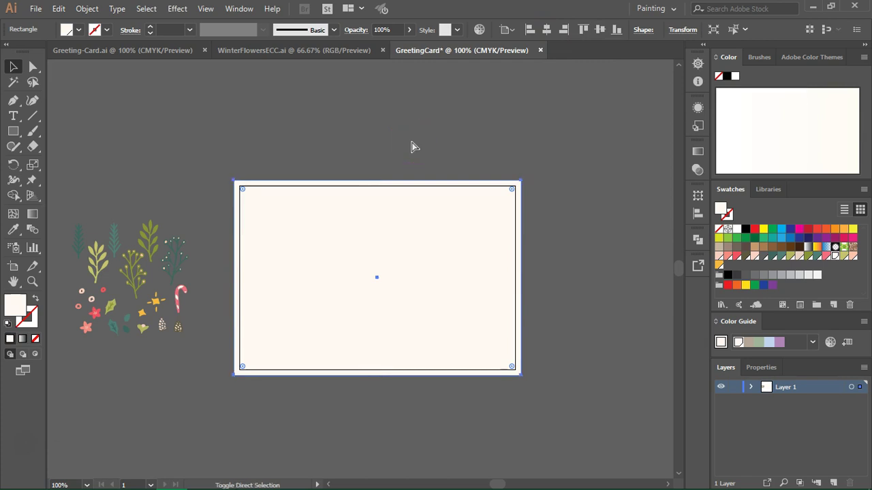
pyautogui.click(155, 136)
pyautogui.moveTo(118, 125); pyautogui.dragTo(129, 122)
# - Draw a white-filled circle with the Ellipse tool near the middle of the cream background
pyautogui.click(15, 139)
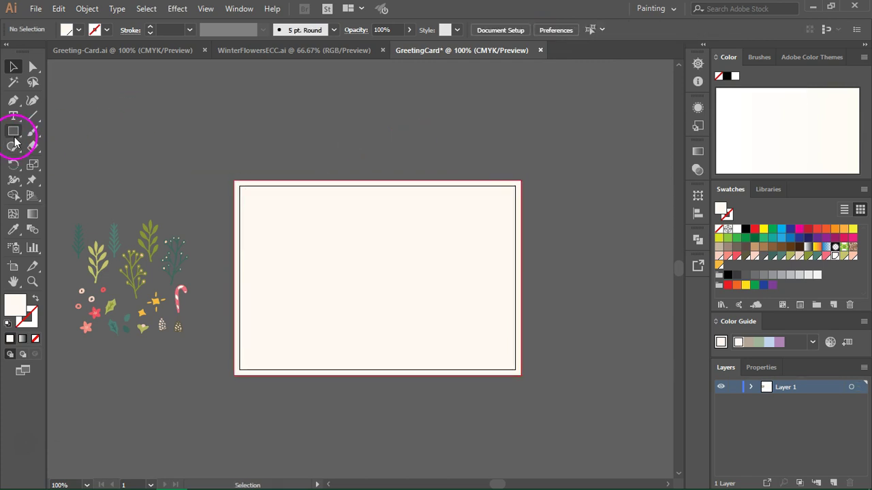
pyautogui.click(58, 164)
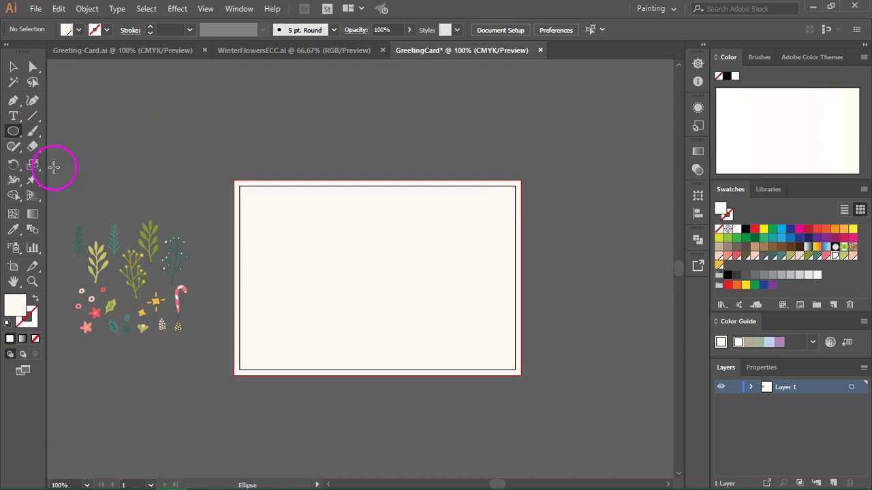
pyautogui.click(736, 229)
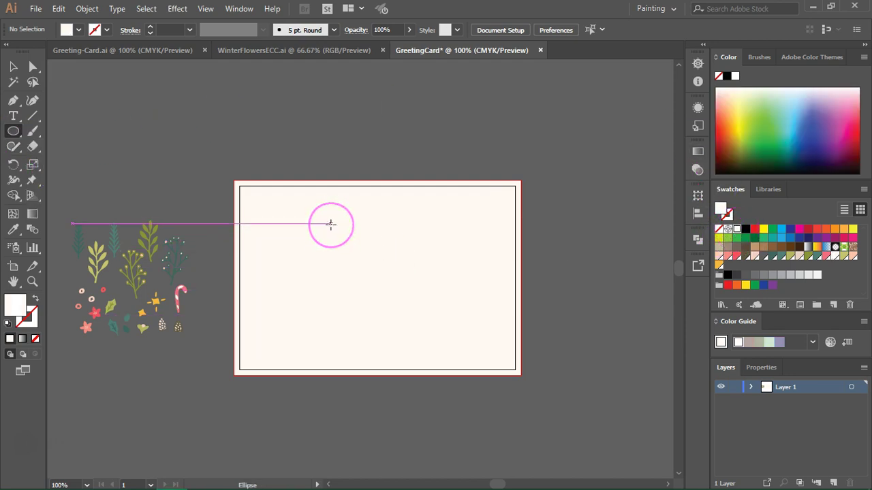
pyautogui.moveTo(330, 223); pyautogui.dragTo(447, 327)
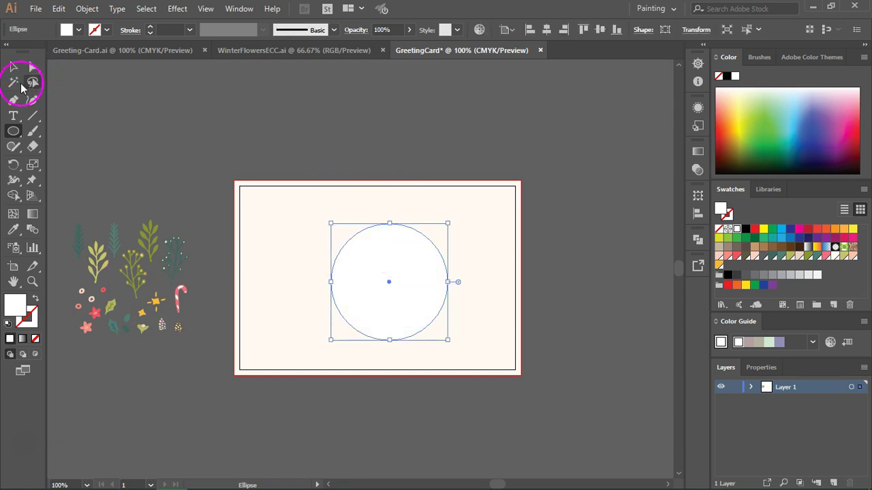
# - Centre the white circle horizontally and vertically on the artboard
pyautogui.click(13, 66)
pyautogui.click(547, 29)
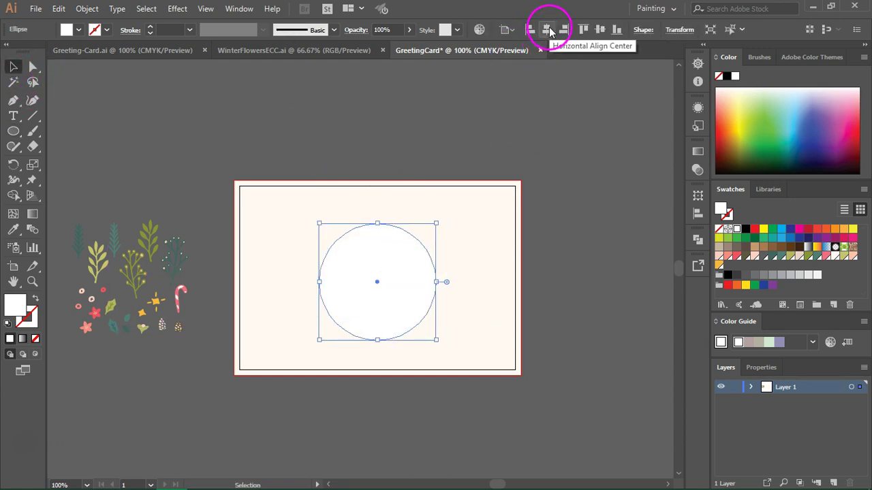
pyautogui.click(600, 30)
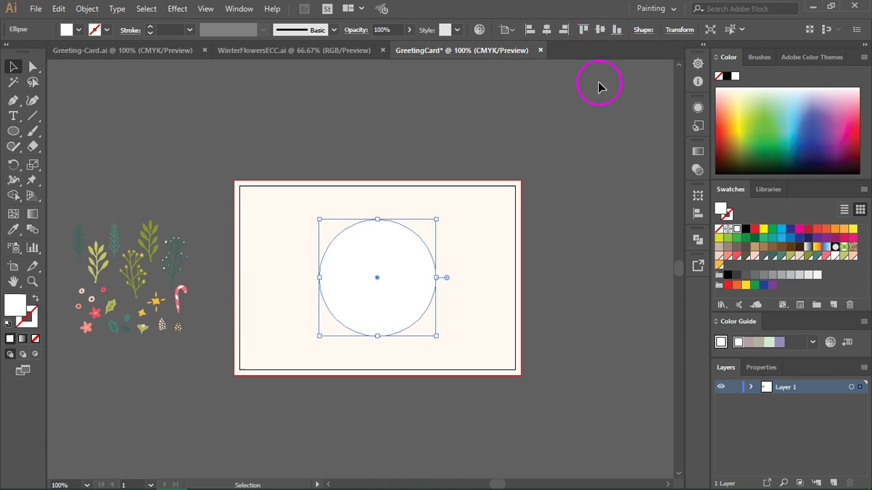
# - Check the finished design in Greeting-Card.ai and slightly enlarge the white circle about its centre in the GreetingCard document
pyautogui.click(93, 51)
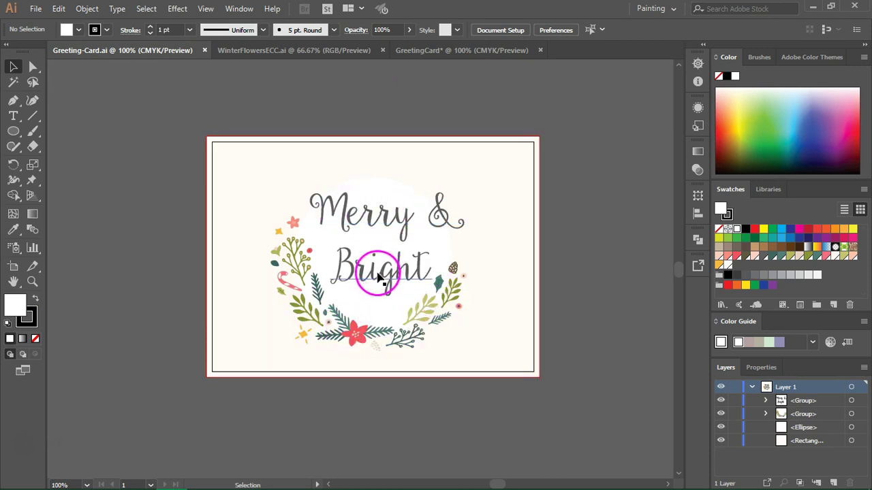
pyautogui.click(418, 50)
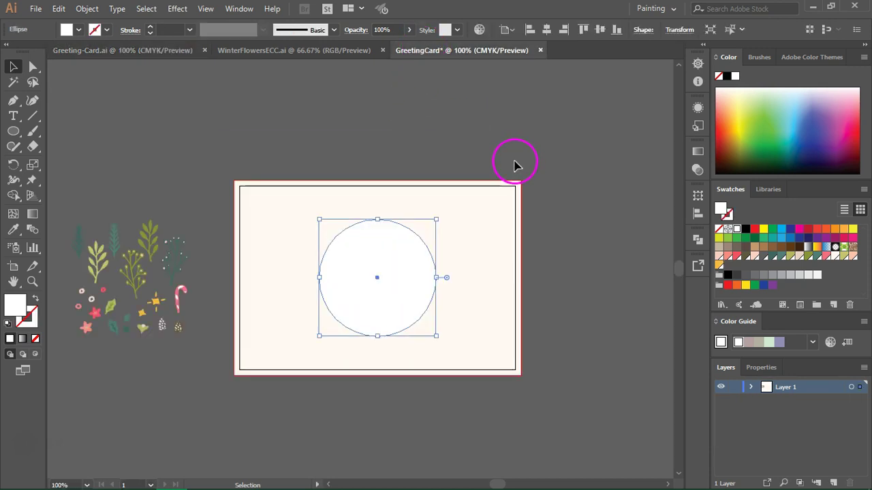
pyautogui.hotkey('ctrl', 'z')
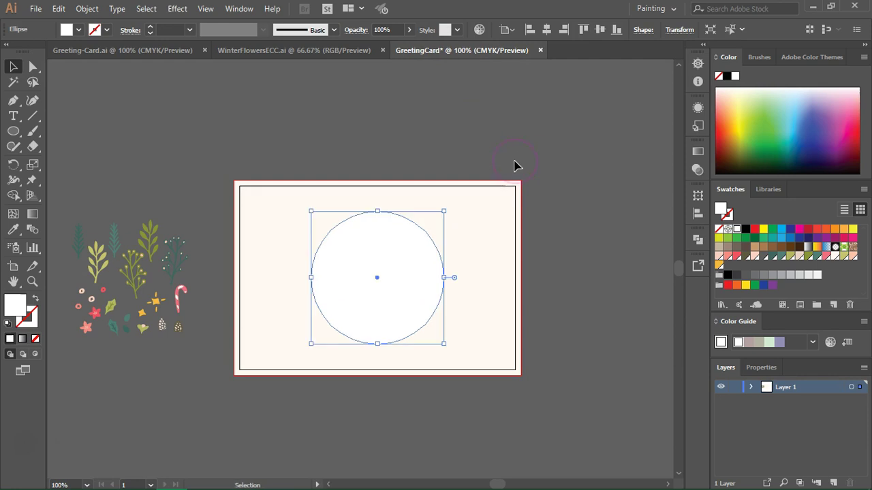
# - Deselect the circle and expand the contents of Layer 1 in the layer list
pyautogui.click(239, 8)
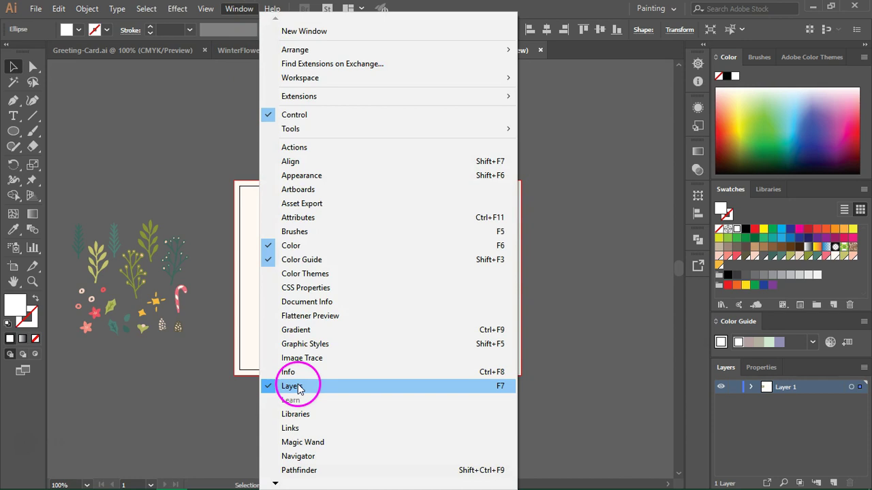
pyautogui.click(607, 381)
pyautogui.click(749, 388)
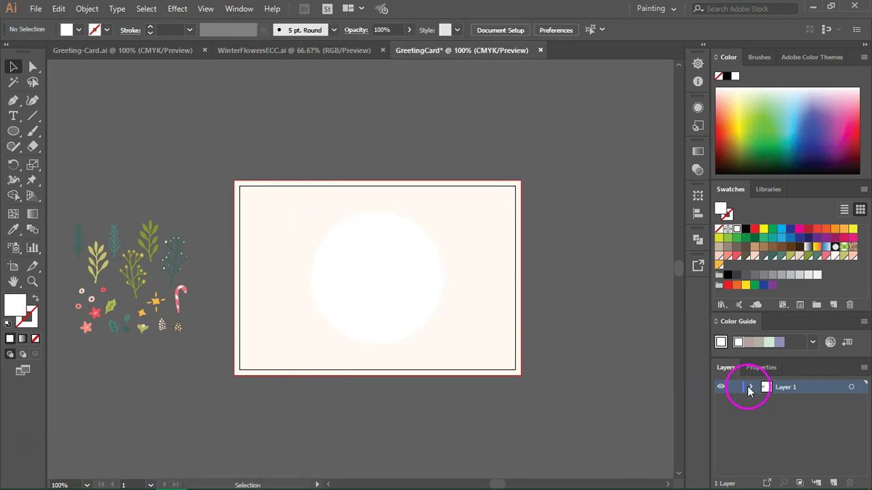
pyautogui.click(750, 387)
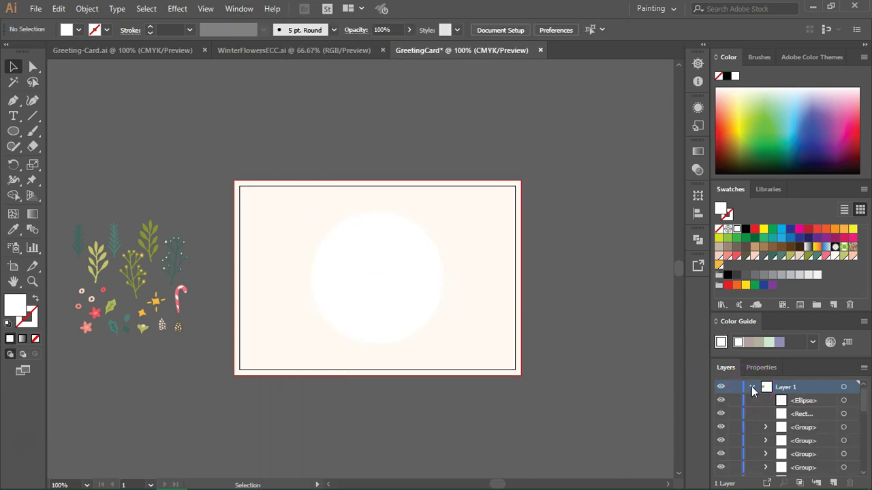
# - Send the ellipse and the rectangle to the bottom of Layer 1's stacking order, beneath all floral artwork, and lock both
pyautogui.scroll(-3, 765, 415)
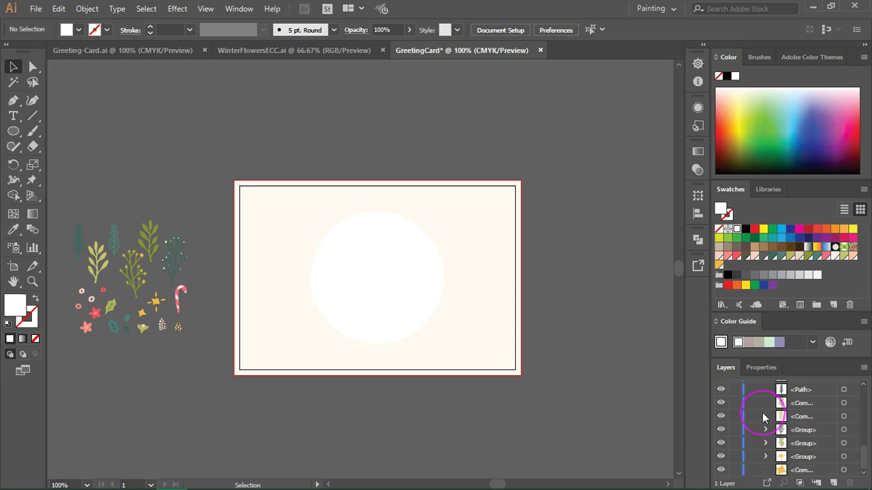
pyautogui.scroll(3, 762, 414)
pyautogui.click(781, 401)
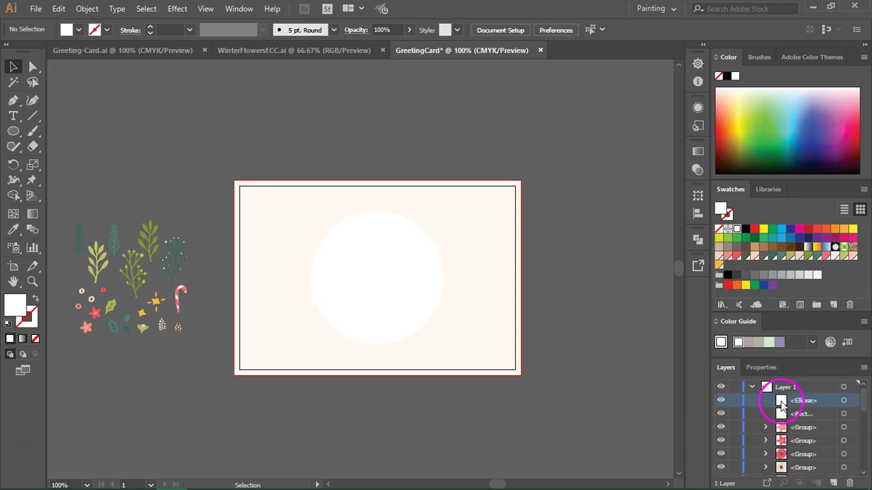
pyautogui.keyDown('shift'); pyautogui.click(790, 420); pyautogui.keyUp('shift')
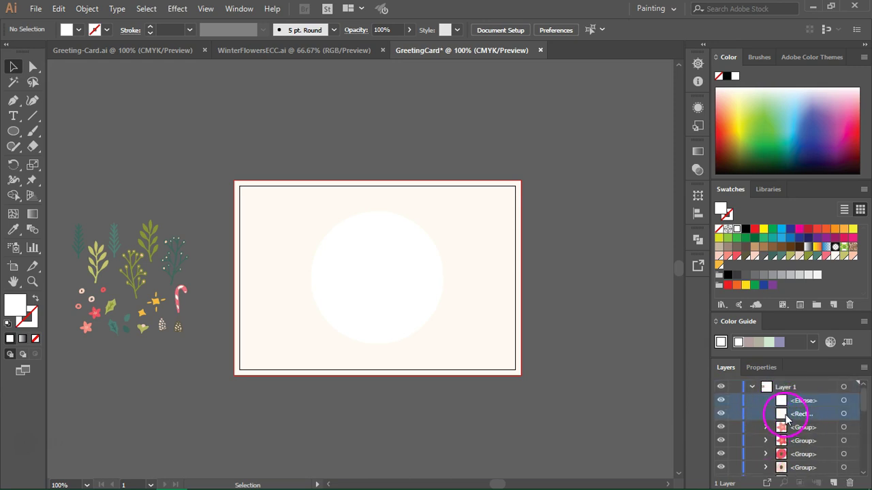
pyautogui.moveTo(790, 419); pyautogui.dragTo(794, 436)
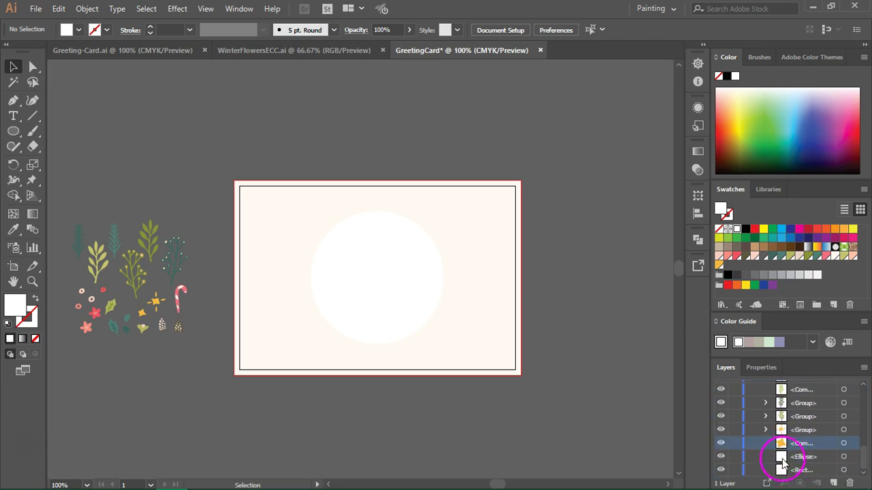
pyautogui.click(735, 457)
pyautogui.click(735, 470)
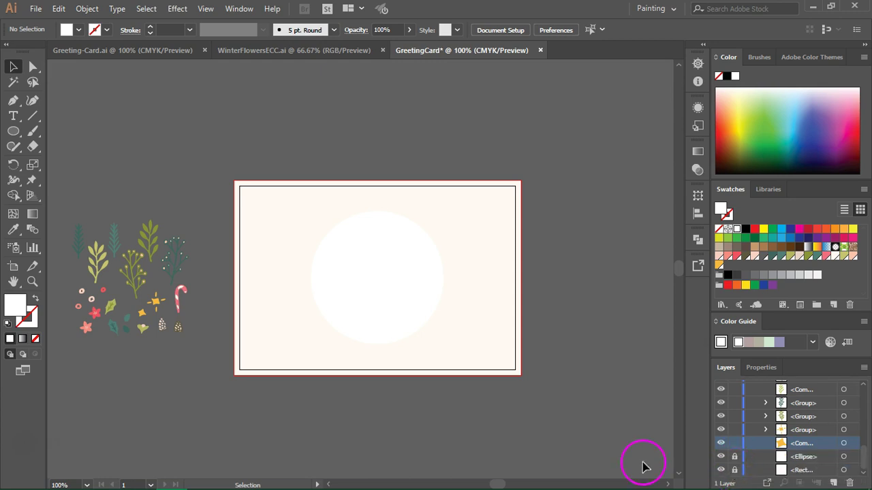
# - Move the two dark green pine sprigs and the red flower from the artwork beside the artboard onto the white circle, and deselect them
pyautogui.moveTo(377, 272); pyautogui.dragTo(507, 377)
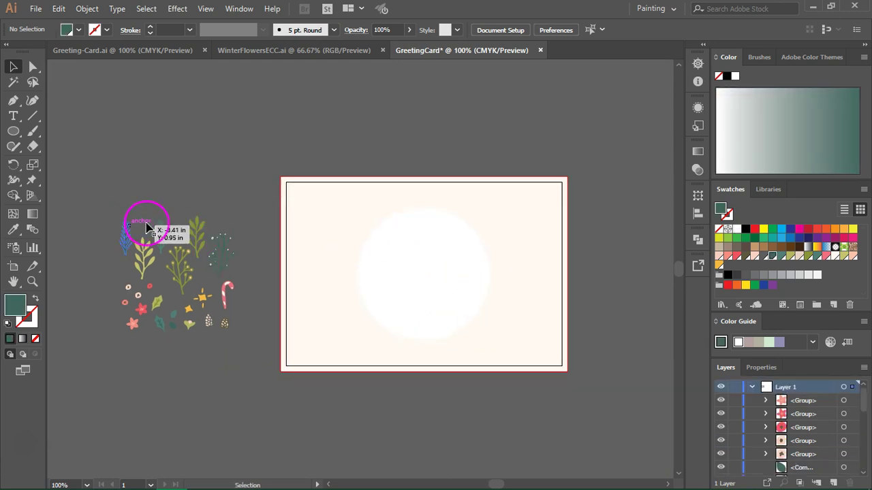
pyautogui.moveTo(146, 227); pyautogui.dragTo(129, 238)
pyautogui.keyDown('shift'); pyautogui.click(129, 235); pyautogui.keyUp('shift')
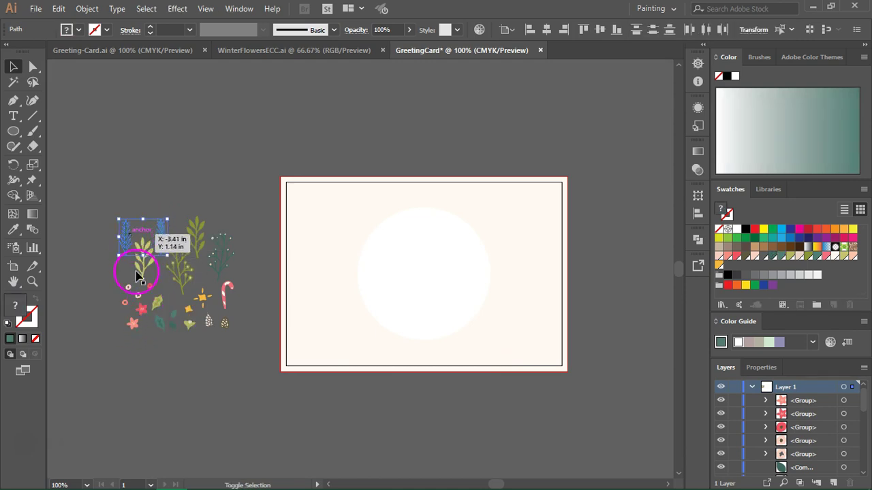
pyautogui.keyDown('shift'); pyautogui.click(143, 309); pyautogui.keyUp('shift')
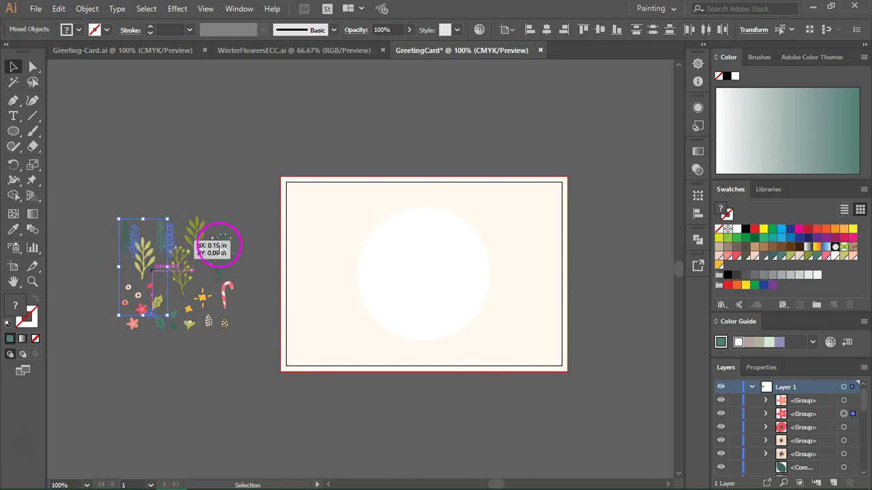
pyautogui.moveTo(217, 246); pyautogui.dragTo(426, 257)
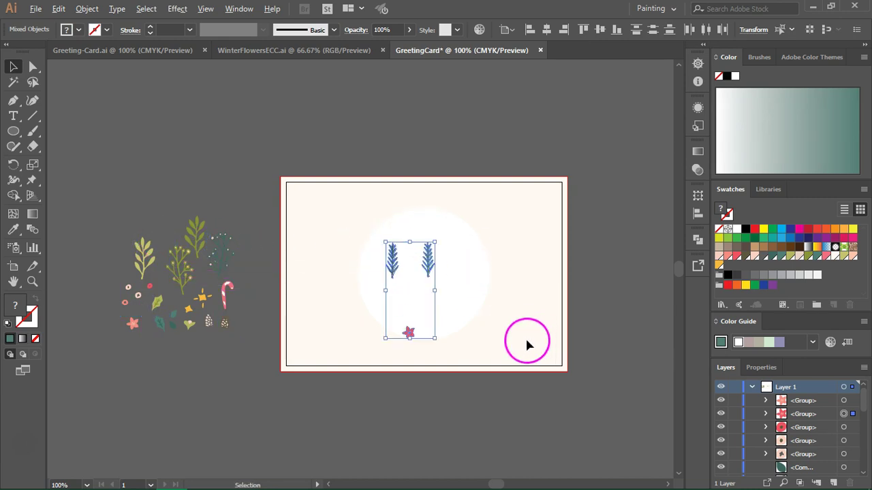
pyautogui.scroll(3, 504, 337)
pyautogui.scroll(2, 399, 306)
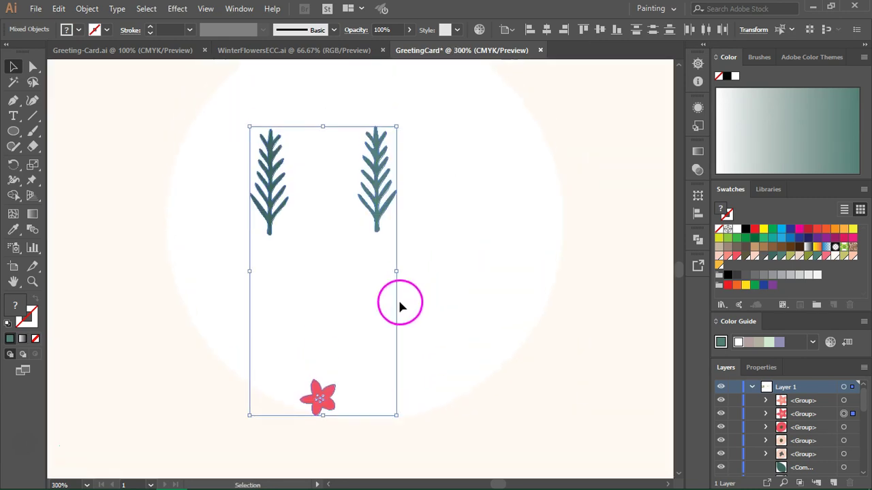
pyautogui.click(412, 359)
# - Enlarge the red flower slightly and position it over the lower-left edge of the white circle
pyautogui.scroll(-1, 401, 320)
pyautogui.click(271, 247)
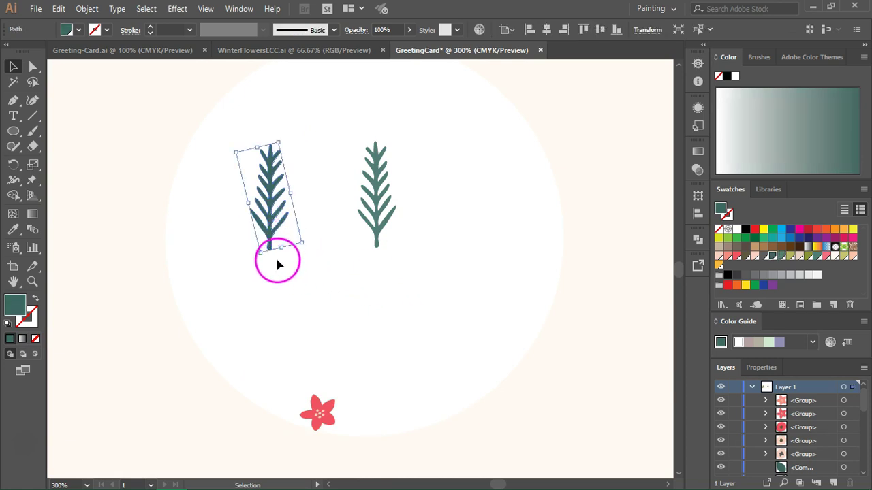
pyautogui.moveTo(316, 417); pyautogui.dragTo(323, 387)
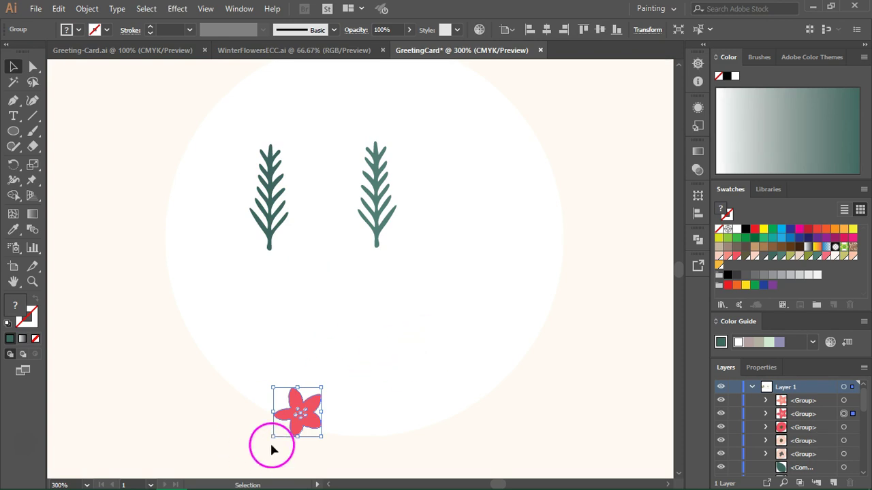
pyautogui.moveTo(297, 416); pyautogui.dragTo(284, 420)
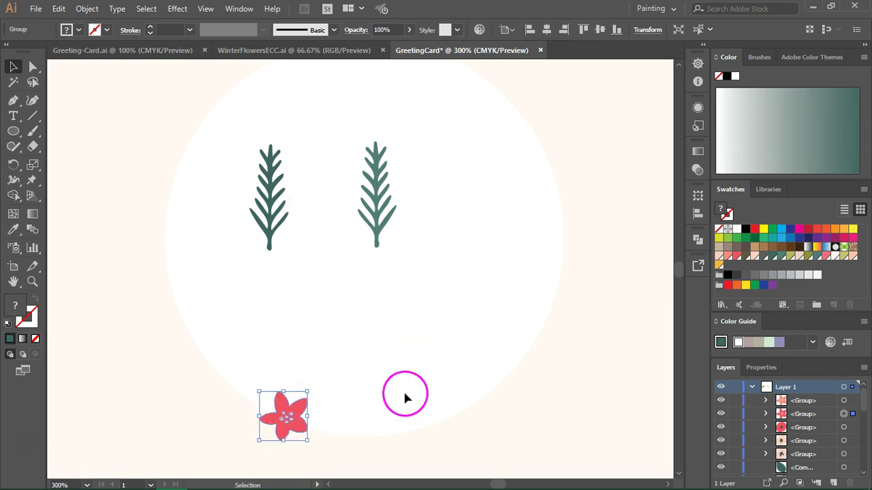
# - Scale both pine sprigs down together and deselect them
pyautogui.click(263, 231)
pyautogui.moveTo(303, 242); pyautogui.dragTo(286, 218)
pyautogui.hotkey('ctrl', 'z')
pyautogui.keyDown('shift'); pyautogui.click(376, 204); pyautogui.keyUp('shift')
pyautogui.moveTo(397, 251); pyautogui.dragTo(374, 232)
pyautogui.click(320, 252)
# - Rotate the two pine sprigs and place the darker one above and left of the red flower, the other nearly horizontal on its left
pyautogui.moveTo(269, 208); pyautogui.dragTo(278, 390)
pyautogui.moveTo(288, 313); pyautogui.dragTo(257, 316)
pyautogui.moveTo(282, 383); pyautogui.dragTo(262, 392)
pyautogui.moveTo(360, 189); pyautogui.dragTo(316, 287)
pyautogui.moveTo(327, 336); pyautogui.dragTo(371, 262)
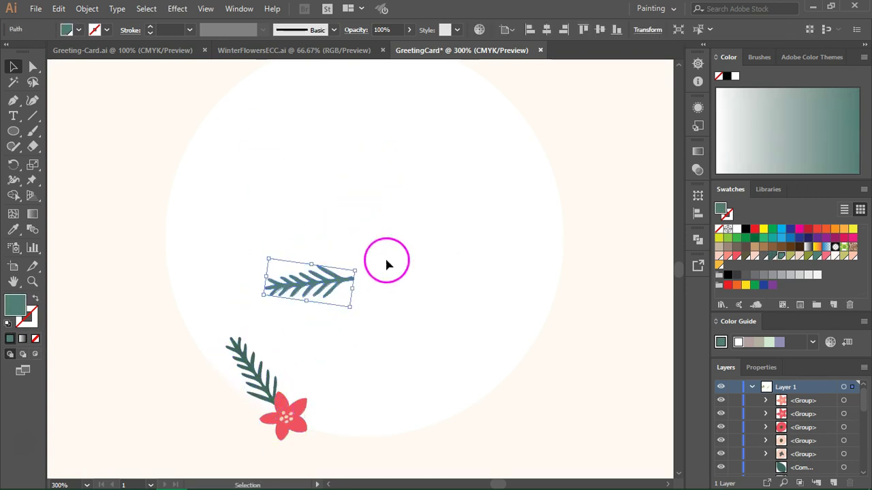
pyautogui.moveTo(305, 285); pyautogui.dragTo(230, 424)
# - Reflect a copy of the horizontal pine sprig across the vertical axis and place it on the right side of the red flower
pyautogui.rightClick(233, 425)
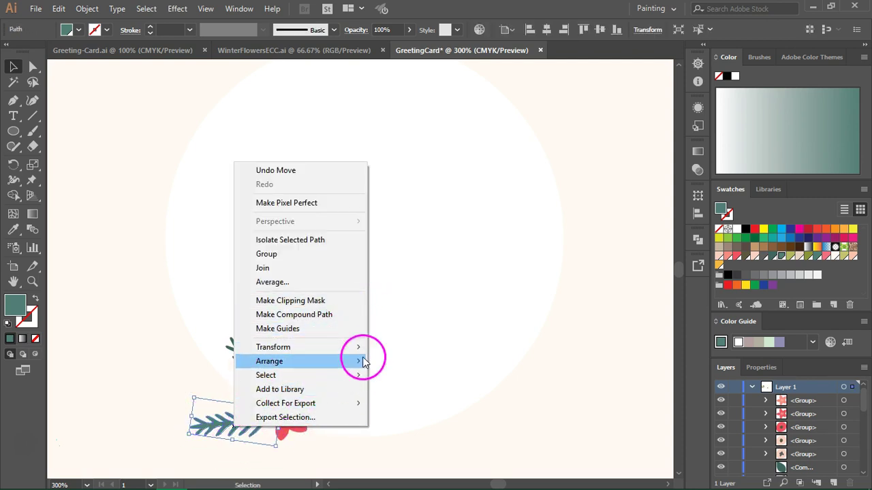
pyautogui.moveTo(360, 365)
pyautogui.moveTo(356, 347)
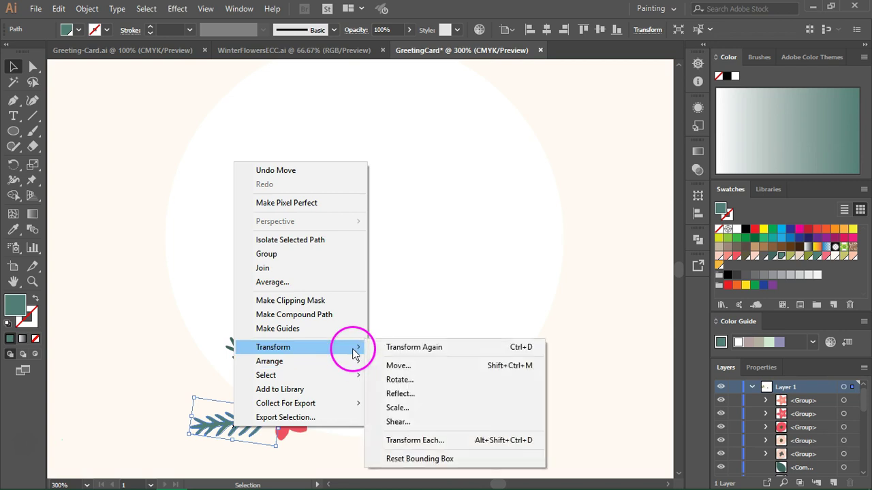
pyautogui.click(452, 393)
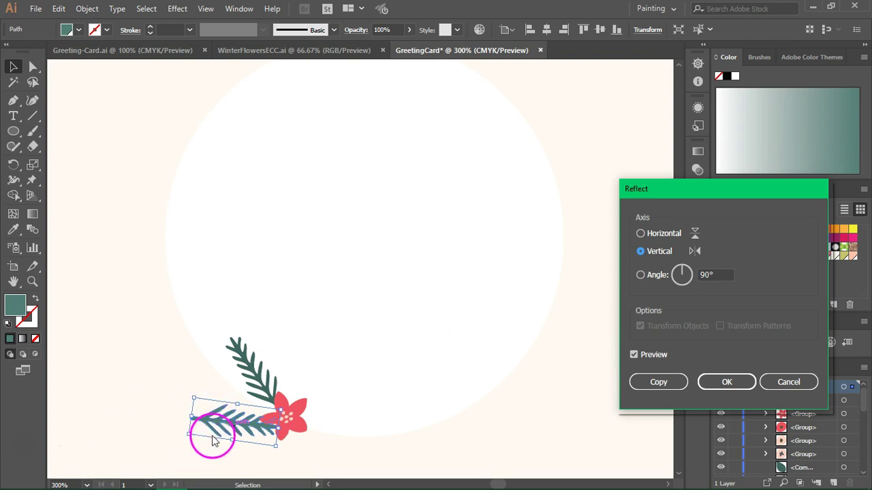
pyautogui.click(658, 382)
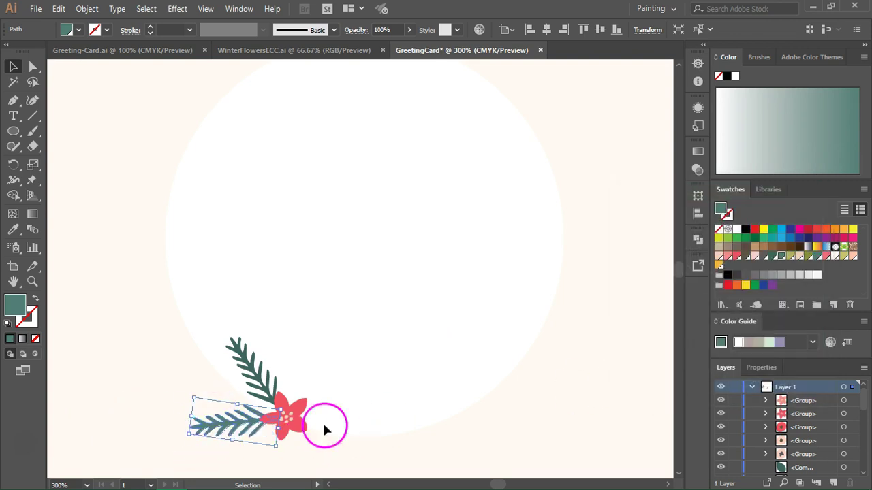
pyautogui.moveTo(325, 423); pyautogui.dragTo(411, 446)
pyautogui.click(411, 446)
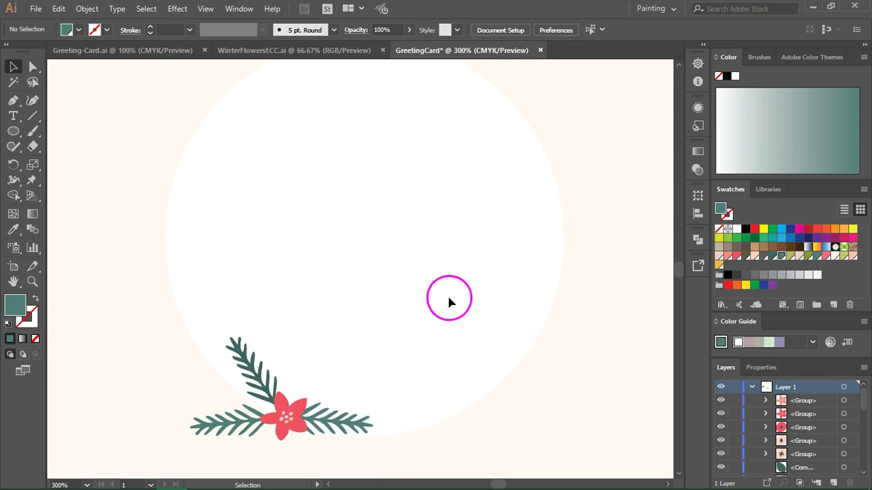
# - Move the two leaf branches, two berry branches and the candy cane onto the white circle and scale them down together
pyautogui.scroll(-4, 274, 347)
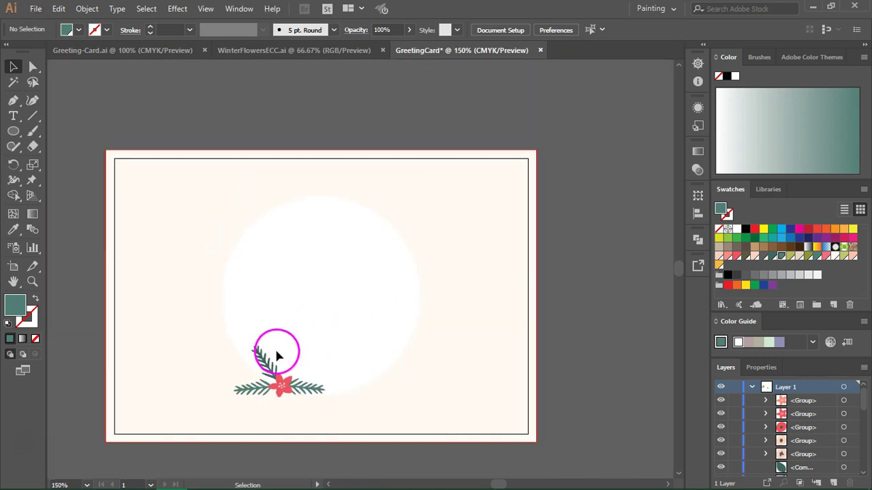
pyautogui.click(111, 312)
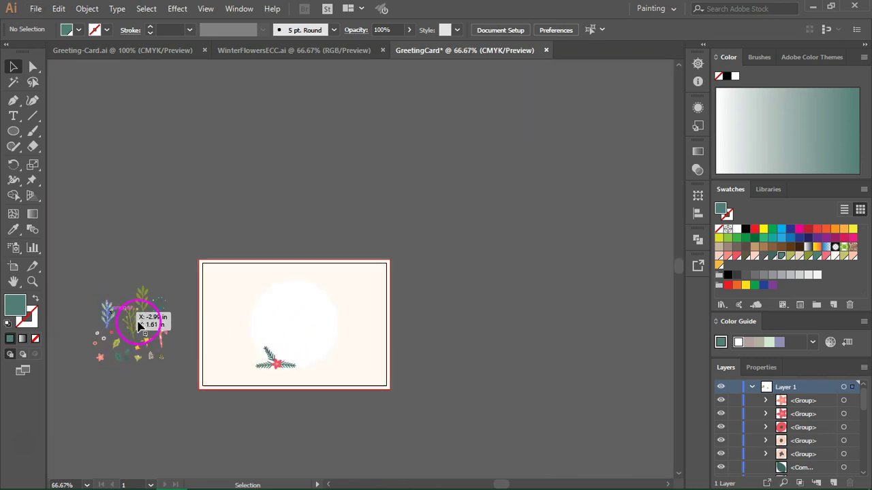
pyautogui.keyDown('shift'); pyautogui.click(136, 324); pyautogui.keyUp('shift')
pyautogui.keyDown('shift'); pyautogui.click(153, 302); pyautogui.keyUp('shift')
pyautogui.keyDown('shift'); pyautogui.click(145, 296); pyautogui.keyUp('shift')
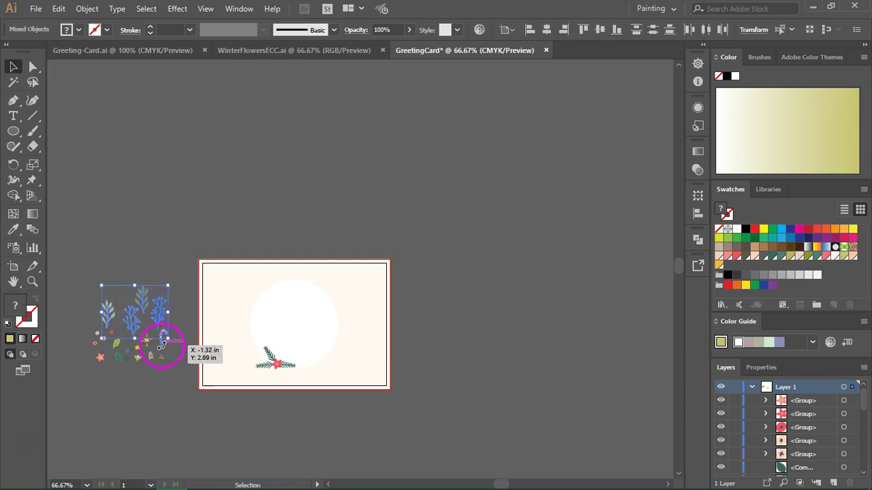
pyautogui.keyDown('shift'); pyautogui.click(161, 343); pyautogui.keyUp('shift')
pyautogui.moveTo(153, 319); pyautogui.dragTo(302, 318)
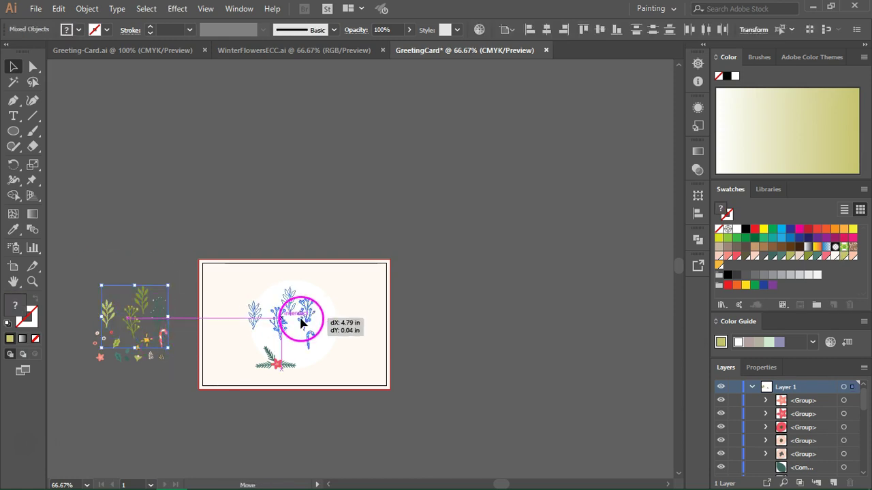
pyautogui.scroll(3, 288, 371)
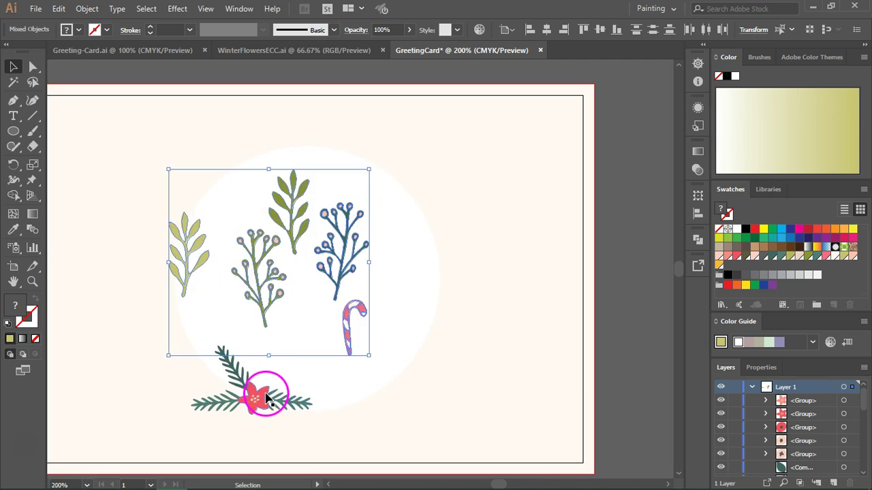
pyautogui.moveTo(355, 166); pyautogui.dragTo(316, 217)
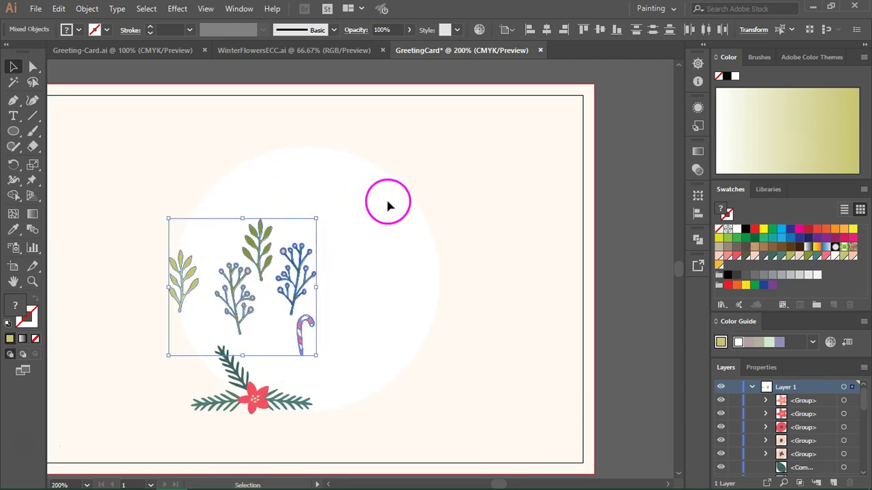
pyautogui.click(386, 197)
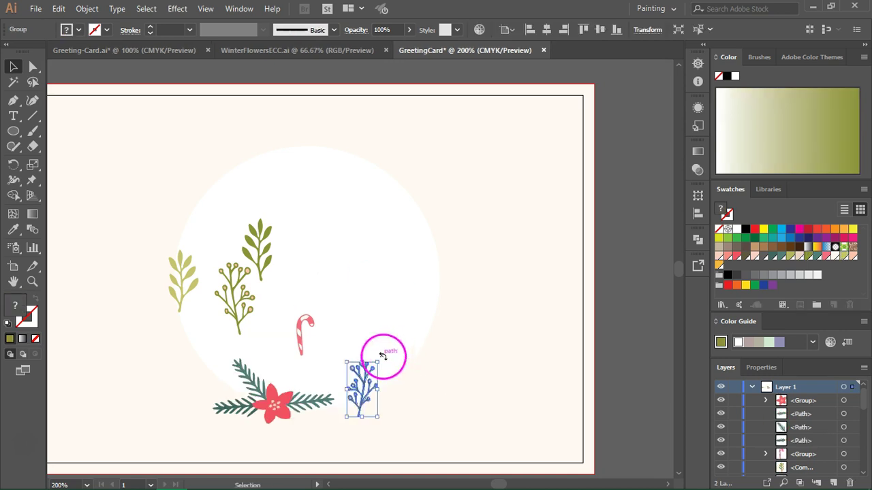
# - Rotate the teal berry branch beside the right pine sprig, and fit the olive leaf branch along the circle's lower-left edge, tilted to the curve
pyautogui.moveTo(384, 356); pyautogui.dragTo(400, 385)
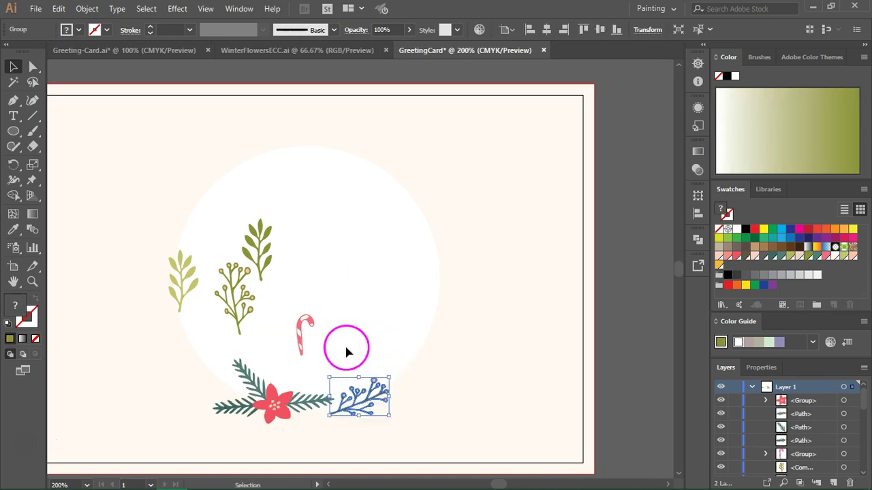
pyautogui.moveTo(259, 252); pyautogui.dragTo(206, 358)
pyautogui.moveTo(225, 322); pyautogui.dragTo(197, 326)
pyautogui.moveTo(215, 364); pyautogui.dragTo(215, 375)
# - Place the light green leaf branch on the circle's lower-right edge and the olive berry branch on its left edge, rotating both to the curve
pyautogui.moveTo(191, 285); pyautogui.dragTo(409, 346)
pyautogui.moveTo(426, 314); pyautogui.dragTo(442, 339)
pyautogui.moveTo(239, 300); pyautogui.dragTo(193, 297)
pyautogui.moveTo(198, 301); pyautogui.dragTo(192, 307)
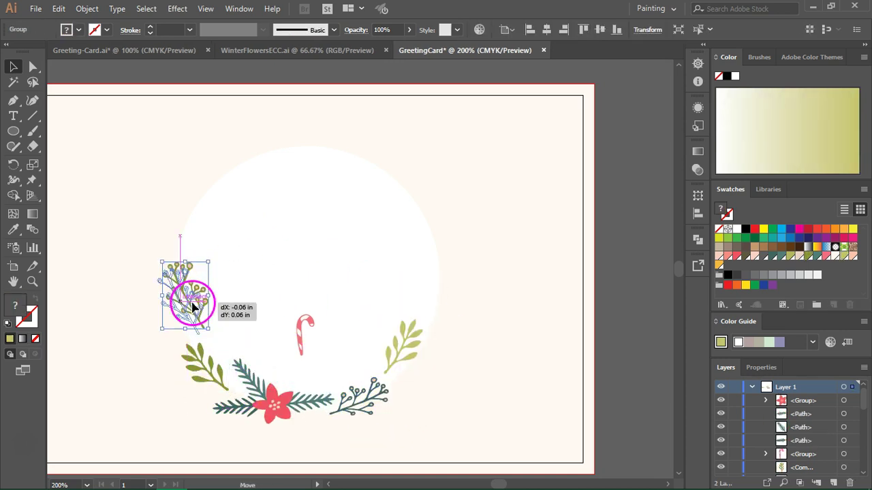
pyautogui.moveTo(205, 265); pyautogui.dragTo(196, 262)
# - Make a reflected copy of the olive leaf branch and place it, rotated, on the circle's right edge beyond the light green branch
pyautogui.rightClick(198, 369)
pyautogui.click(392, 340)
pyautogui.click(671, 396)
pyautogui.moveTo(205, 366); pyautogui.dragTo(430, 278)
pyautogui.moveTo(420, 313); pyautogui.dragTo(443, 335)
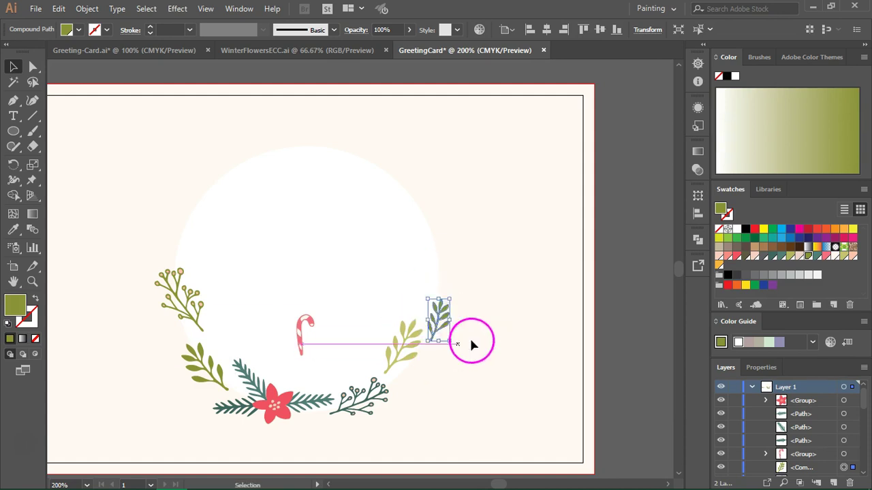
# - Copy a pine sprig to the wreath's left side above the olive leaf branch, and add a smaller copy beneath the light green branch
pyautogui.keyDown('alt'); pyautogui.moveTo(238, 409); pyautogui.dragTo(227, 345); pyautogui.keyUp('alt')
pyautogui.moveTo(227, 346); pyautogui.dragTo(219, 345)
pyautogui.rightClick(249, 379)
pyautogui.moveTo(301, 305)
pyautogui.click(422, 418)
pyautogui.keyDown('alt'); pyautogui.moveTo(249, 379); pyautogui.dragTo(421, 379); pyautogui.keyUp('alt')
pyautogui.keyDown('shift'); pyautogui.moveTo(426, 359); pyautogui.dragTo(450, 372); pyautogui.keyUp('shift')
# - Place the candy cane, tilted, on the wreath's left side between the olive berry branch and the olive leaf branch
pyautogui.moveTo(301, 350); pyautogui.dragTo(172, 327)
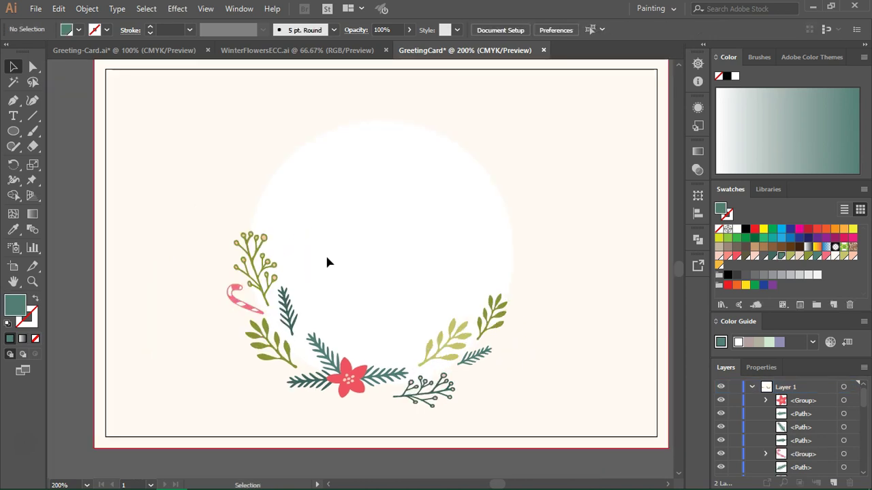
pyautogui.click(249, 253)
pyautogui.click(310, 344)
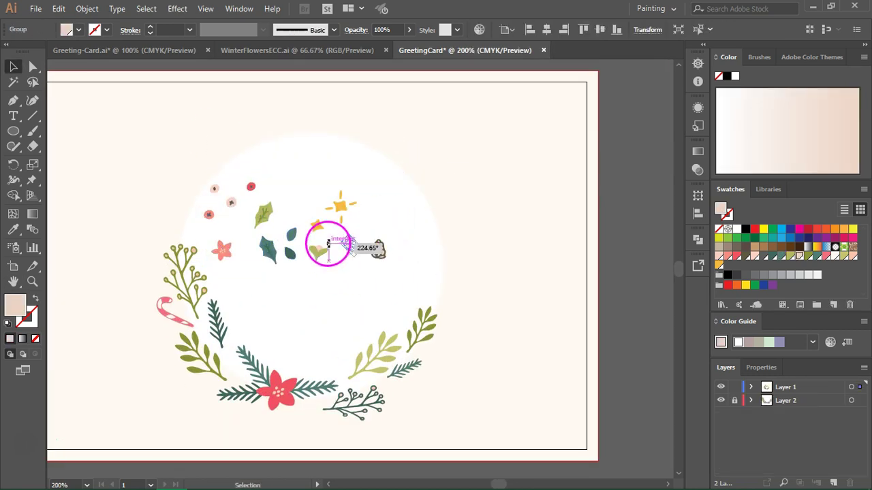
# - Place the beige berry cluster below the poinsettia and arrange the pine cone, dark holly leaf and two small berries around the wreath's right end
pyautogui.moveTo(346, 245); pyautogui.dragTo(321, 429)
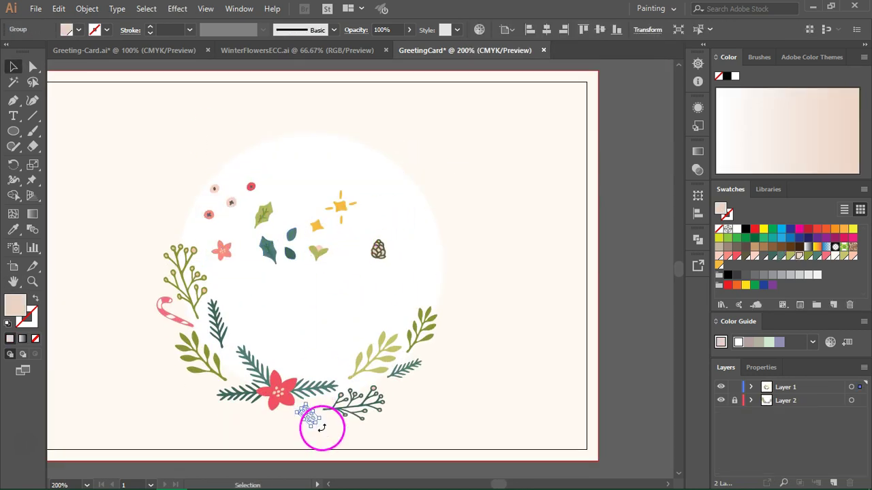
pyautogui.moveTo(378, 249); pyautogui.dragTo(441, 292)
pyautogui.moveTo(214, 189); pyautogui.dragTo(447, 312)
pyautogui.moveTo(268, 250); pyautogui.dragTo(411, 304)
pyautogui.moveTo(209, 214); pyautogui.dragTo(428, 350)
pyautogui.moveTo(446, 297)
pyautogui.mouseDown()
pyautogui.moveTo(437, 292)
pyautogui.moveTo(445, 300)
pyautogui.mouseUp()
pyautogui.click(459, 279)
pyautogui.moveTo(407, 302); pyautogui.dragTo(406, 312)
# - Place the pale berry and a small dark leaf between the lower-left olive leaf branch and the pine sprig above the poinsettia
pyautogui.moveTo(292, 251); pyautogui.dragTo(264, 290)
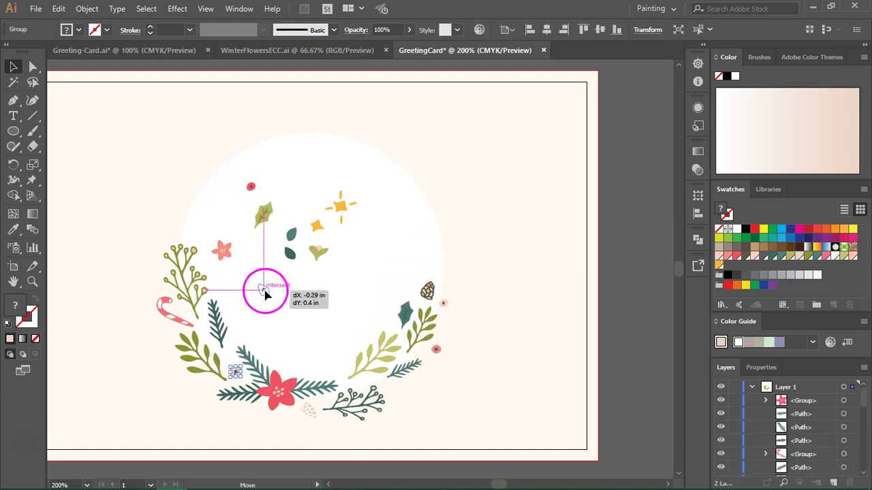
pyautogui.moveTo(266, 288); pyautogui.dragTo(235, 355)
pyautogui.moveTo(235, 372); pyautogui.dragTo(237, 374)
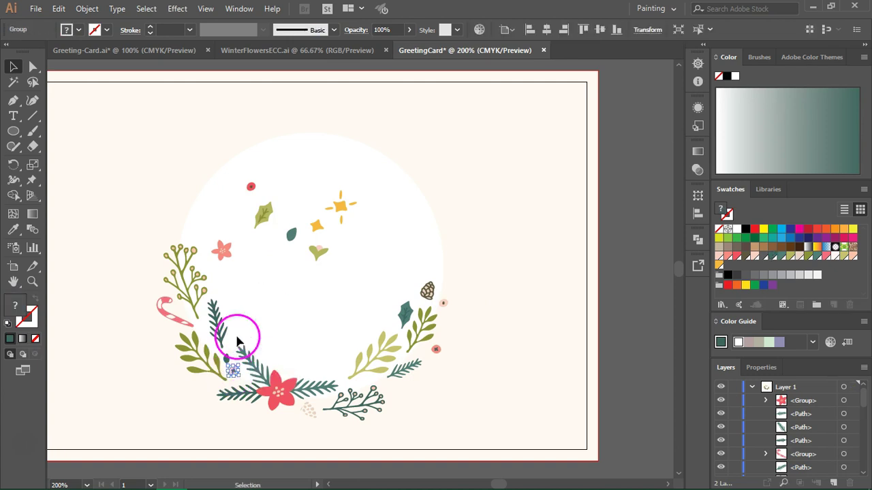
# - Place the yellow starburst at the wreath's lower left, the coral flower above the olive berry branch and the light holly leaf beside it
pyautogui.moveTo(341, 211); pyautogui.dragTo(199, 396)
pyautogui.moveTo(224, 252); pyautogui.dragTo(184, 226)
pyautogui.moveTo(266, 214); pyautogui.dragTo(246, 248)
pyautogui.moveTo(260, 270); pyautogui.dragTo(277, 248)
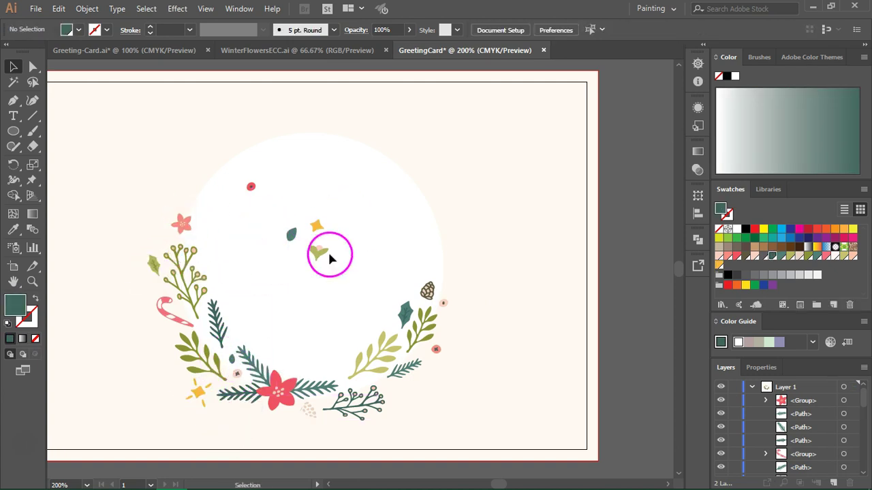
# - Arrange the small star, red berry, dark leaf and shrunken holly leaf around the olive berry branch and candy cane, and remove the leafy bud
pyautogui.moveTo(326, 253); pyautogui.dragTo(162, 236)
pyautogui.click(224, 233)
pyautogui.moveTo(160, 332); pyautogui.dragTo(153, 283)
pyautogui.moveTo(153, 232); pyautogui.dragTo(149, 254)
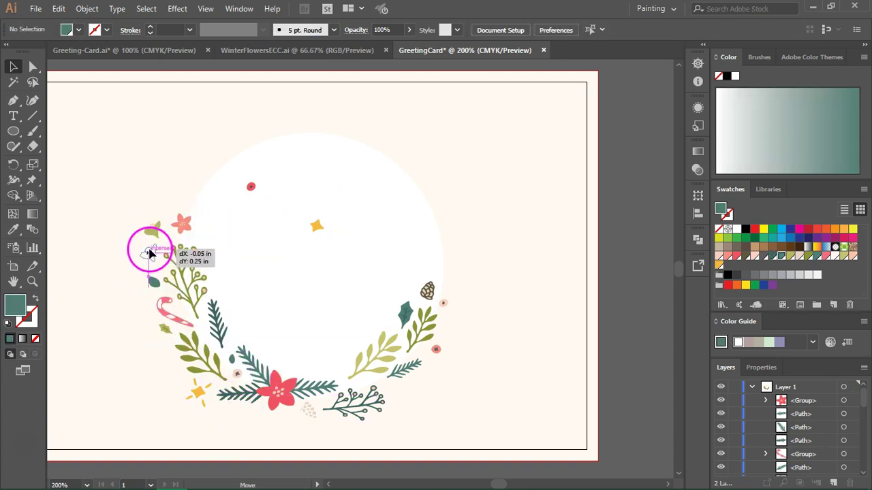
pyautogui.moveTo(155, 269); pyautogui.dragTo(154, 253)
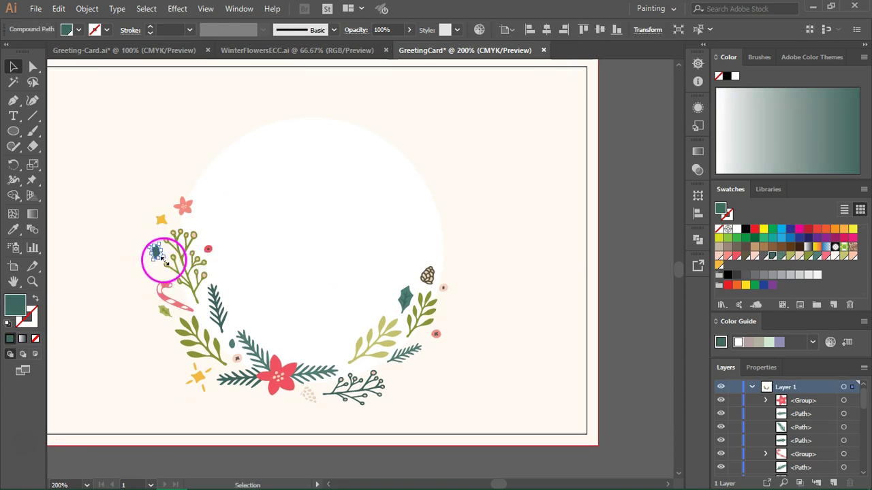
pyautogui.click(270, 244)
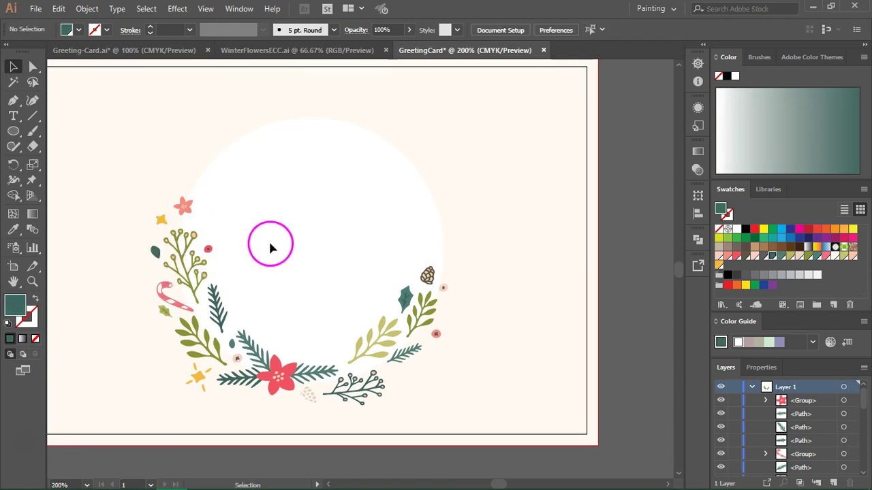
# - Group all the floral wreath pieces into one object
pyautogui.moveTo(269, 244); pyautogui.dragTo(317, 261)
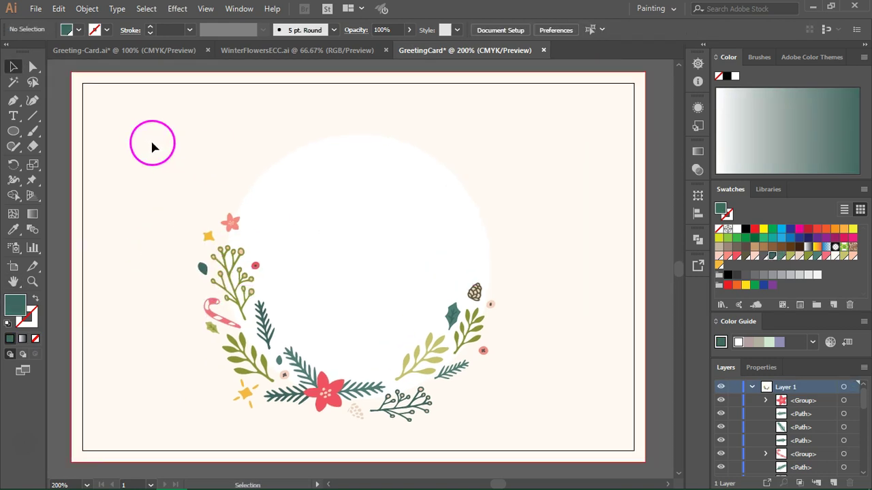
pyautogui.moveTo(144, 135); pyautogui.dragTo(530, 443)
pyautogui.rightClick(438, 359)
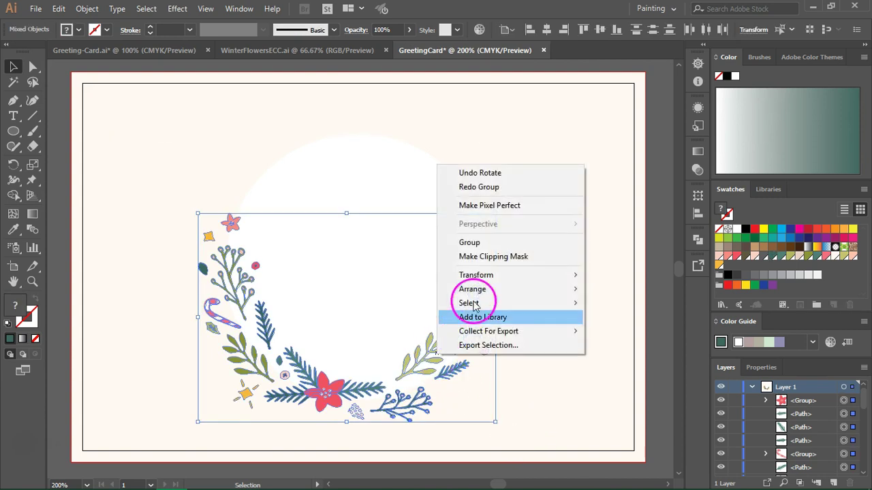
pyautogui.click(468, 237)
pyautogui.click(516, 237)
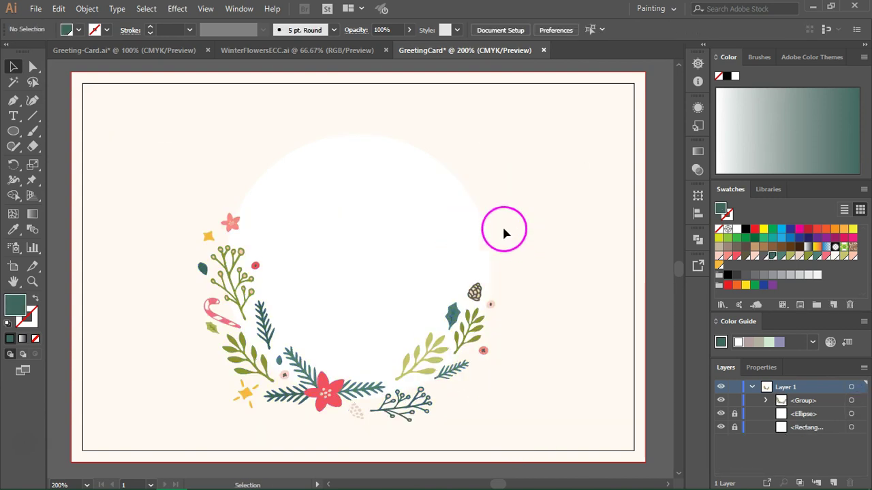
# - Add the text "Merry &" in the upper part of the white circle using the Beautiful Day font
pyautogui.click(13, 116)
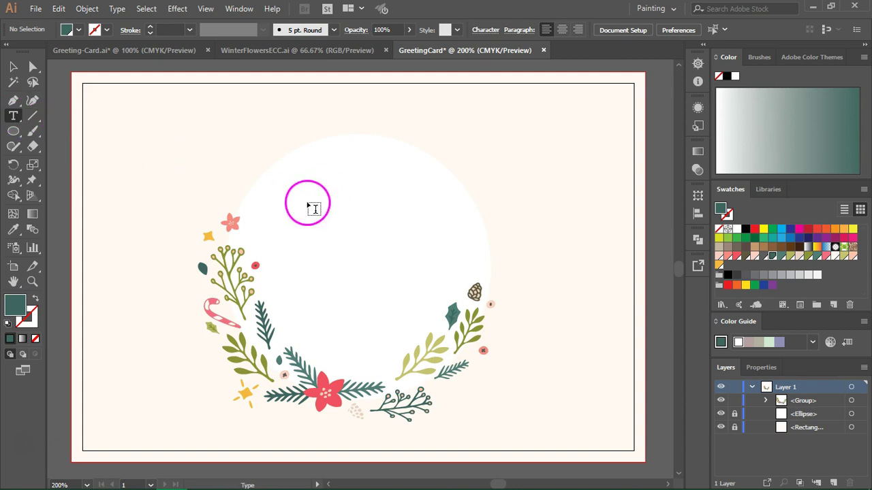
pyautogui.click(308, 206)
pyautogui.click(484, 31)
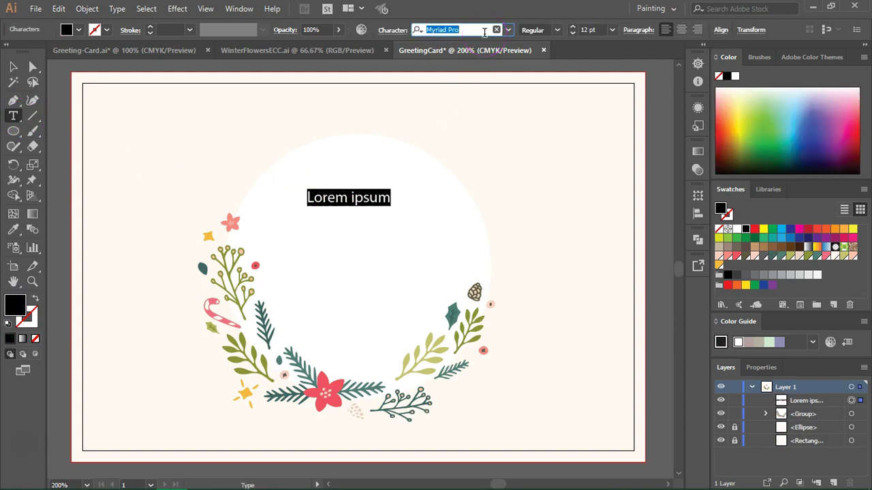
pyautogui.write('beau')
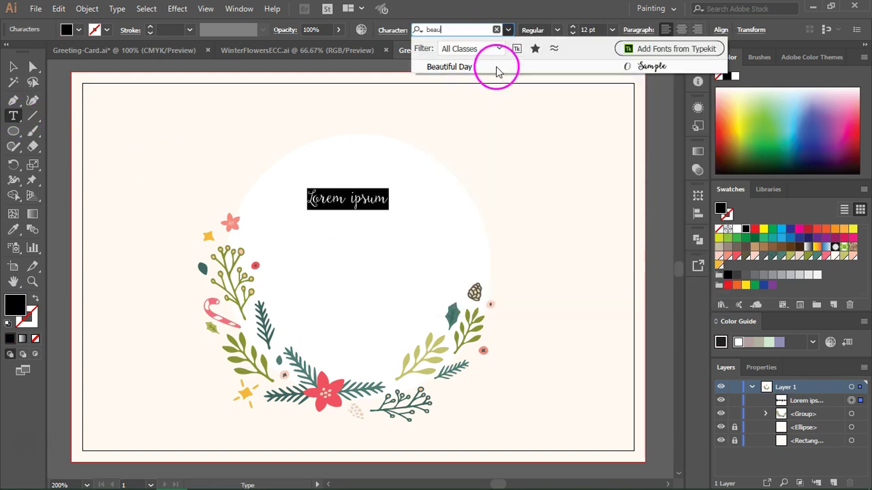
pyautogui.click(497, 68)
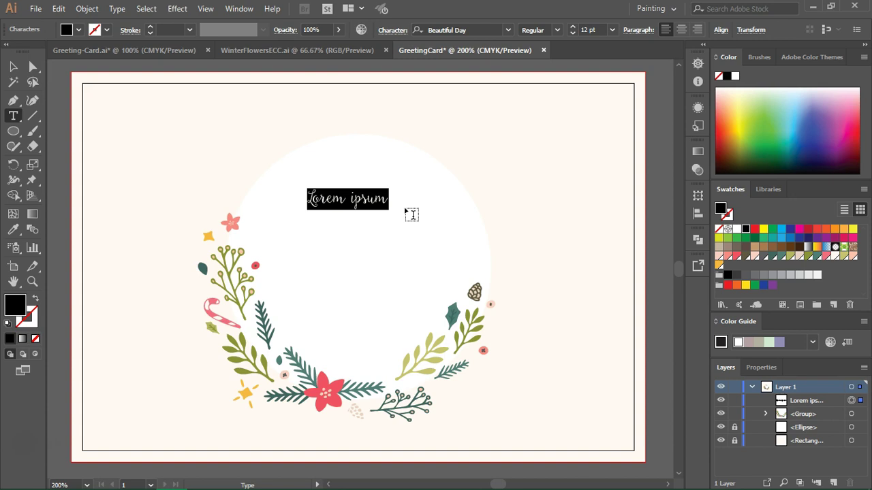
pyautogui.write('Me')
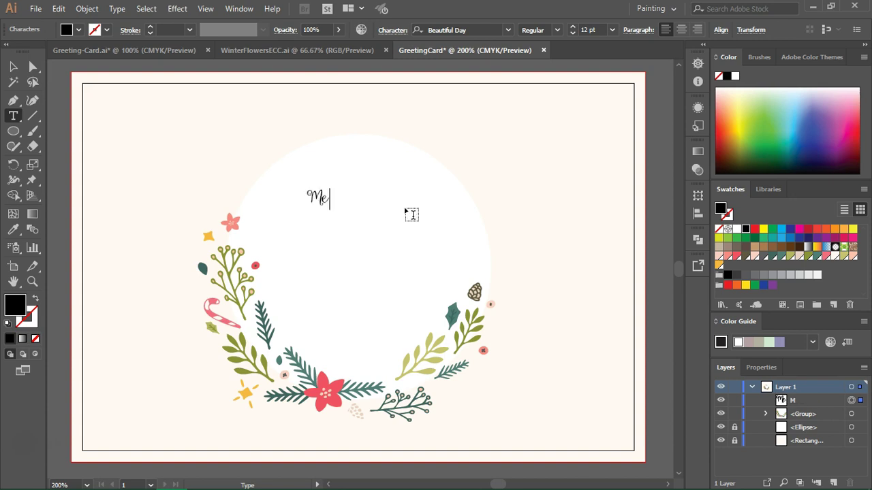
pyautogui.write('rry &')
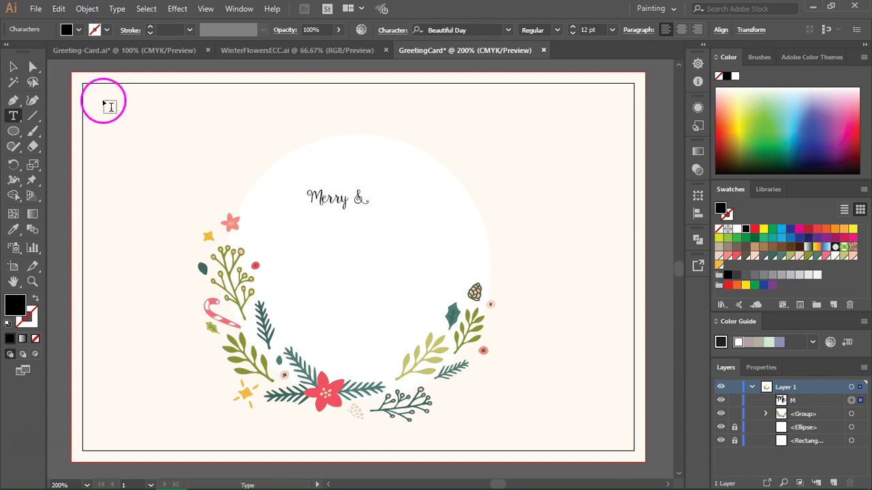
# - Add a separate text line reading "Bright" below "Merry &" inside the circle
pyautogui.click(307, 265)
pyautogui.write('Bright')
pyautogui.press('Escape')
# - Enlarge both text lines to 48 pt and position "Bright" centred beneath "Merry &" within the wreath
pyautogui.moveTo(303, 185); pyautogui.dragTo(375, 289)
pyautogui.click(612, 29)
pyautogui.click(629, 229)
pyautogui.moveTo(477, 203); pyautogui.dragTo(416, 219)
pyautogui.keyDown('shift'); pyautogui.click(368, 205); pyautogui.keyUp('shift')
pyautogui.moveTo(388, 248); pyautogui.dragTo(370, 309)
# - Fill both text lines with the dark grey swatch
pyautogui.click(746, 275)
pyautogui.click(736, 275)
pyautogui.click(574, 245)
pyautogui.click(574, 245)
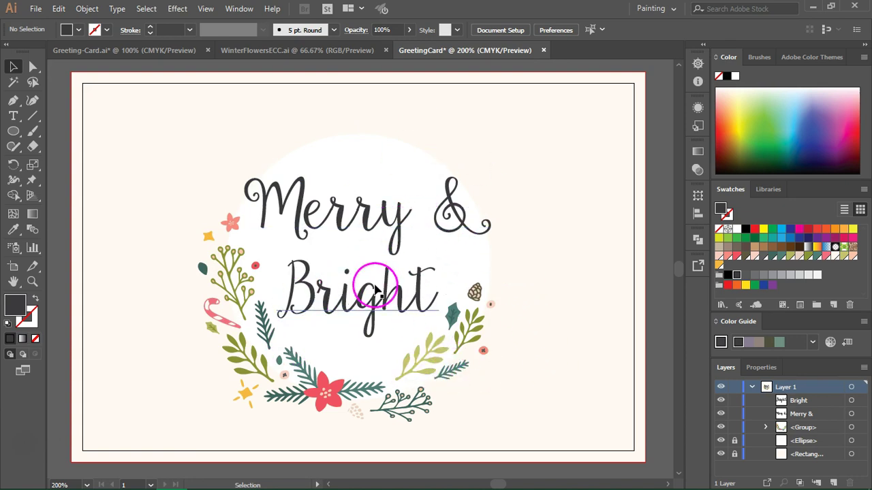
# - Convert the "Merry &" and "Bright" text to outlines and group the lettering
pyautogui.keyDown('shift'); pyautogui.click(372, 225); pyautogui.keyUp('shift')
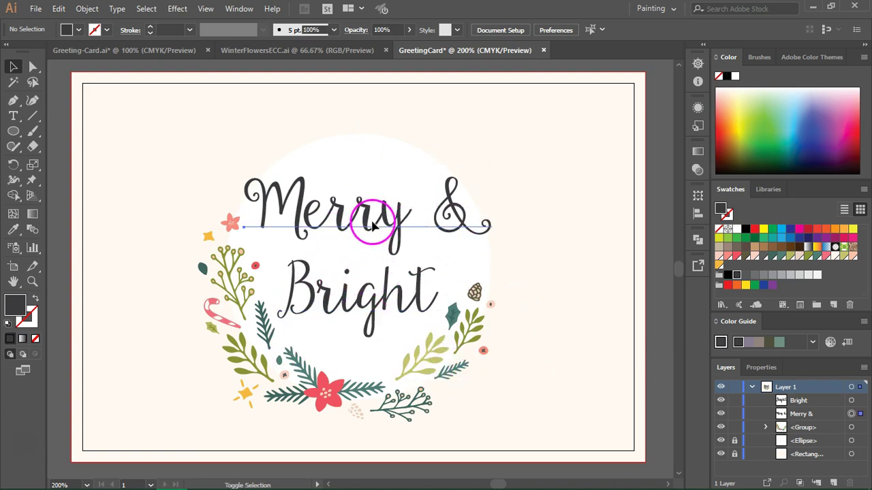
pyautogui.keyDown('shift'); pyautogui.click(361, 304); pyautogui.keyUp('shift')
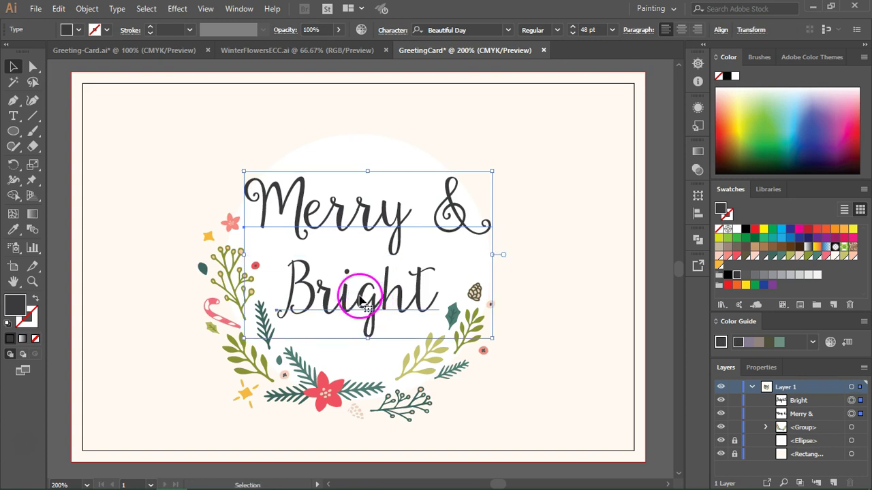
pyautogui.rightClick(361, 304)
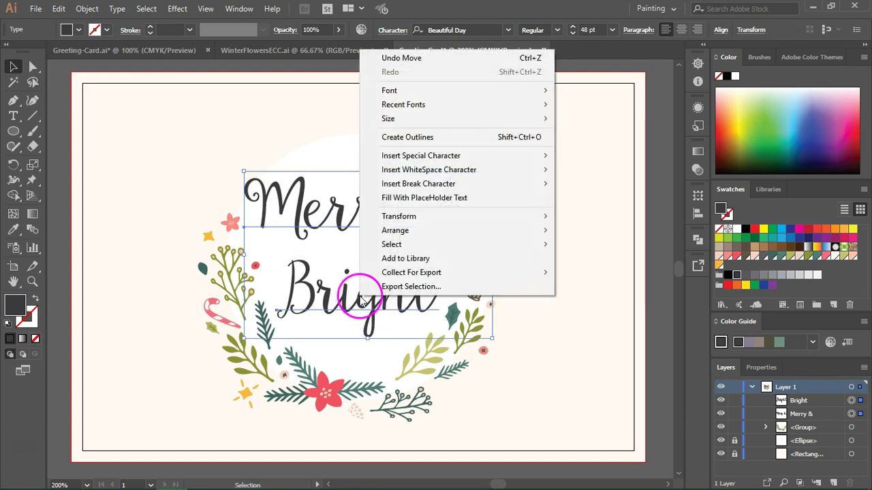
pyautogui.click(448, 140)
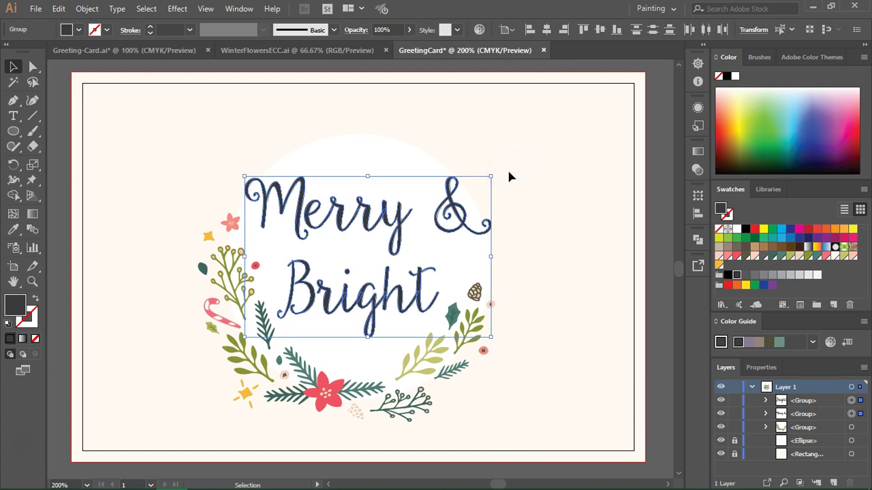
pyautogui.press('a')
pyautogui.hotkey('ctrl', 'g')
pyautogui.press('v')
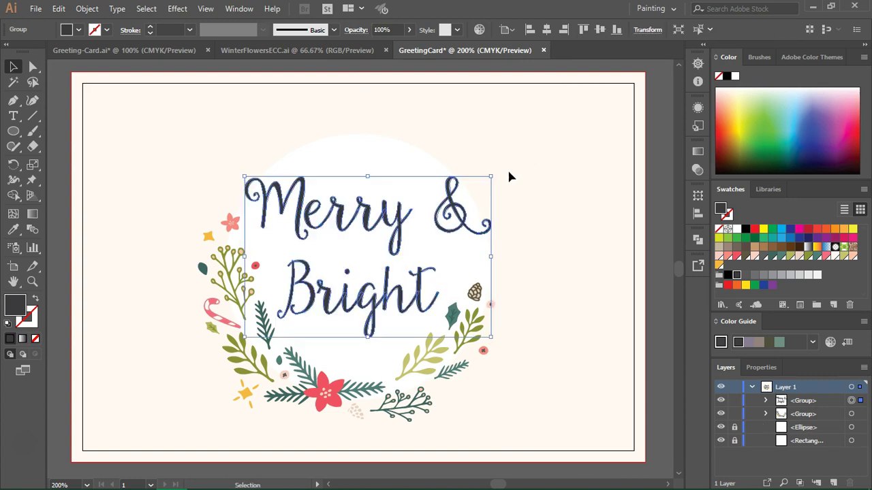
pyautogui.click(513, 169)
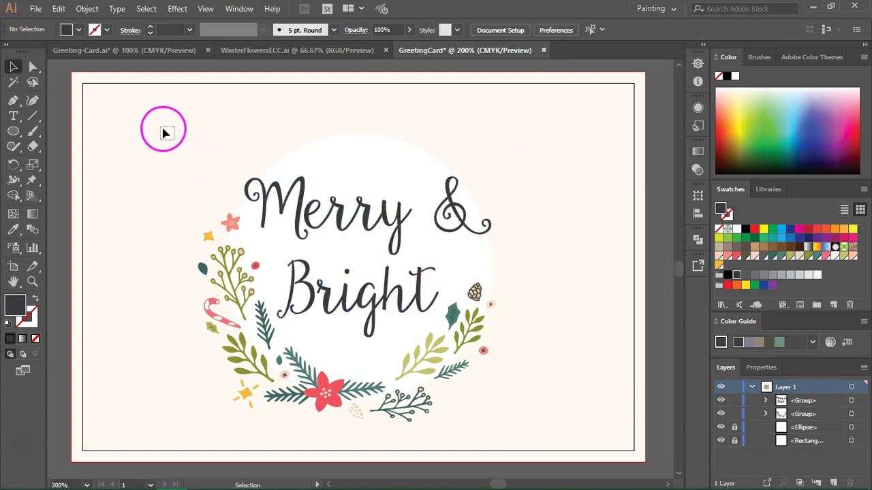
# - Group the lettering and the floral wreath together
pyautogui.moveTo(163, 129); pyautogui.dragTo(553, 430)
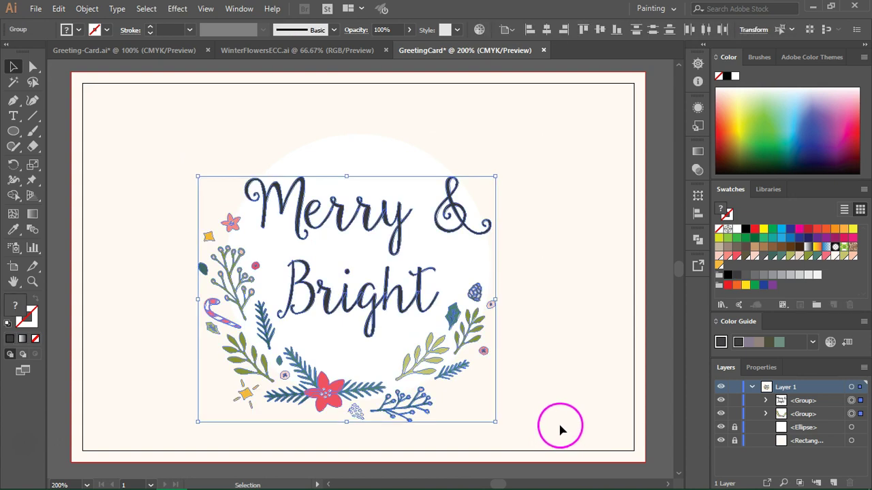
pyautogui.press('a')
pyautogui.hotkey('ctrl', 'g')
pyautogui.press('v')
pyautogui.click(556, 285)
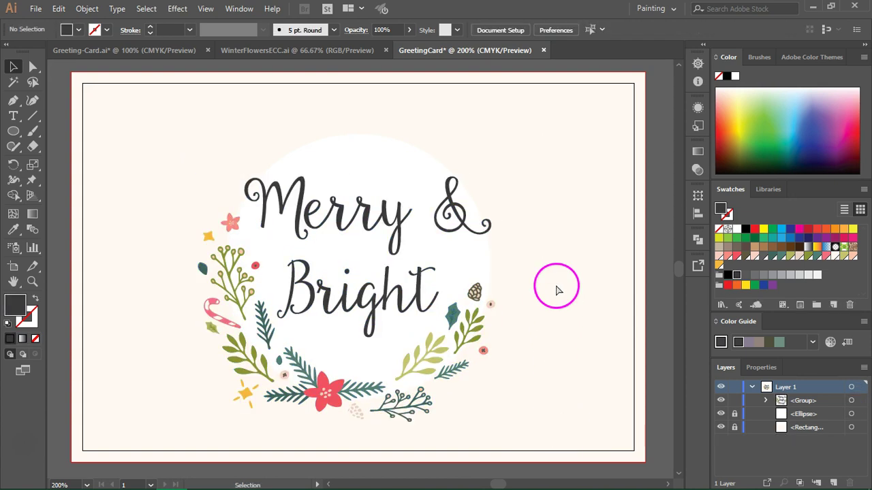
# - Save the card as the Adobe Illustrator file GreetingCard in the greeting card folder, using the Illustrator CC version
pyautogui.hotkey('ctrl', 's')
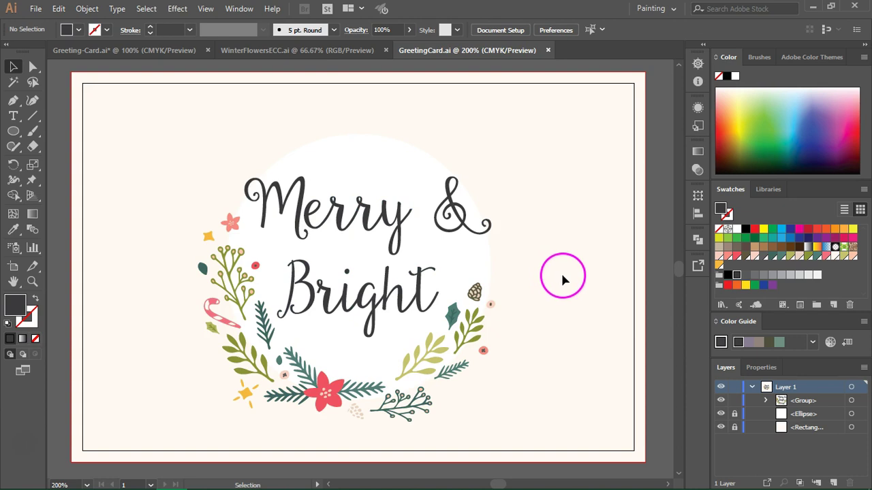
pyautogui.click(35, 9)
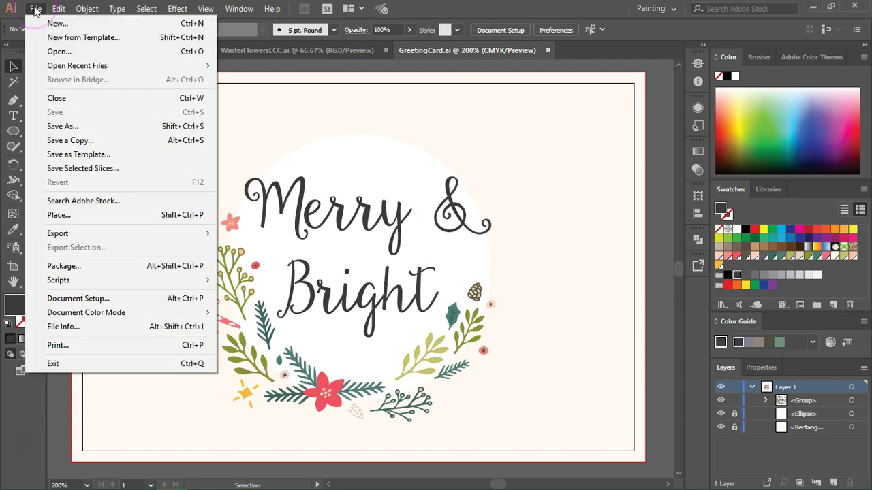
pyautogui.click(41, 126)
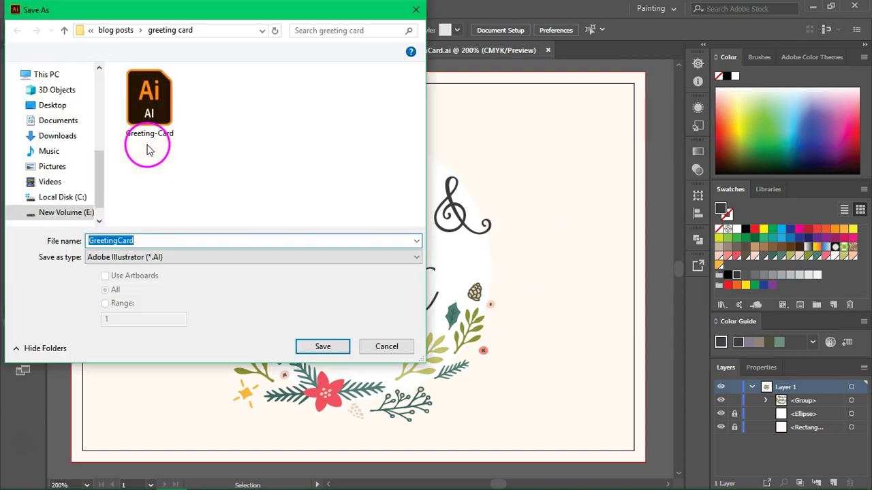
pyautogui.click(319, 348)
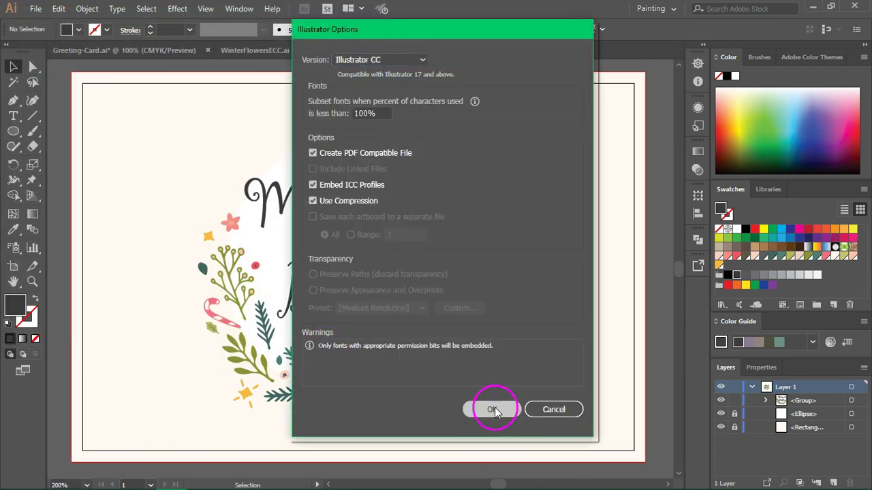
pyautogui.click(492, 410)
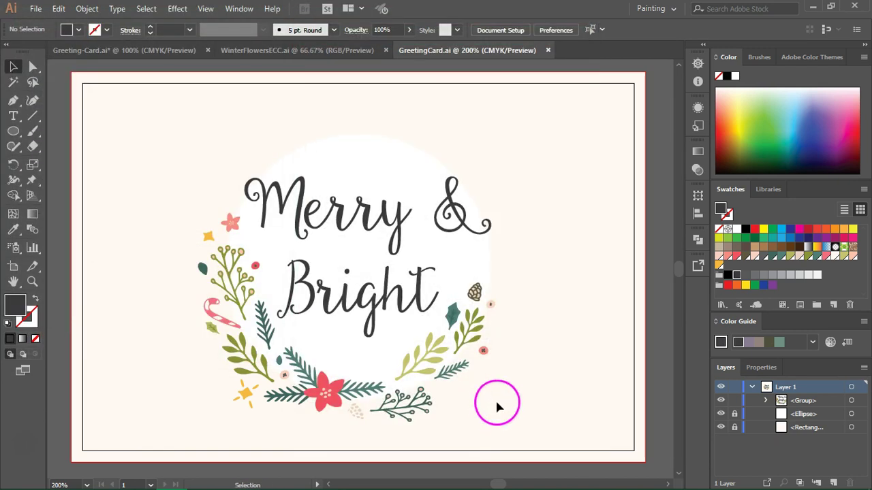
# - Save the card as an Adobe PDF named GreetingCard with trim marks and the document bleed settings
pyautogui.click(36, 8)
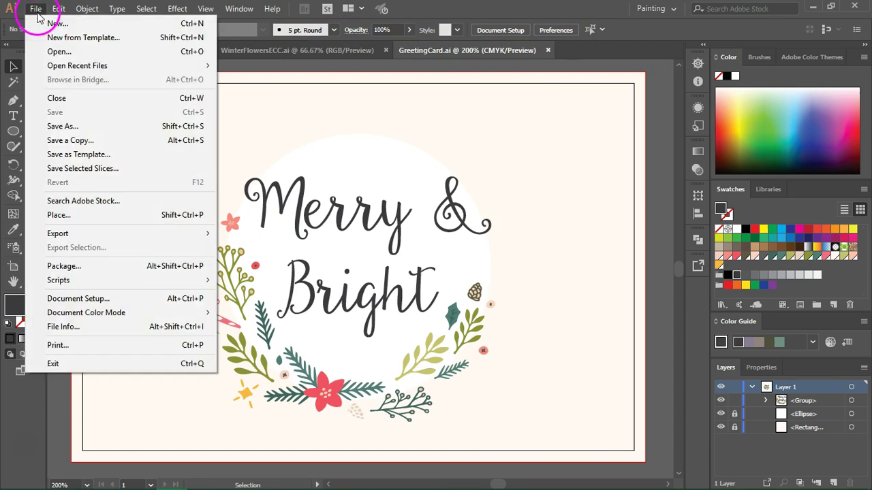
pyautogui.click(85, 127)
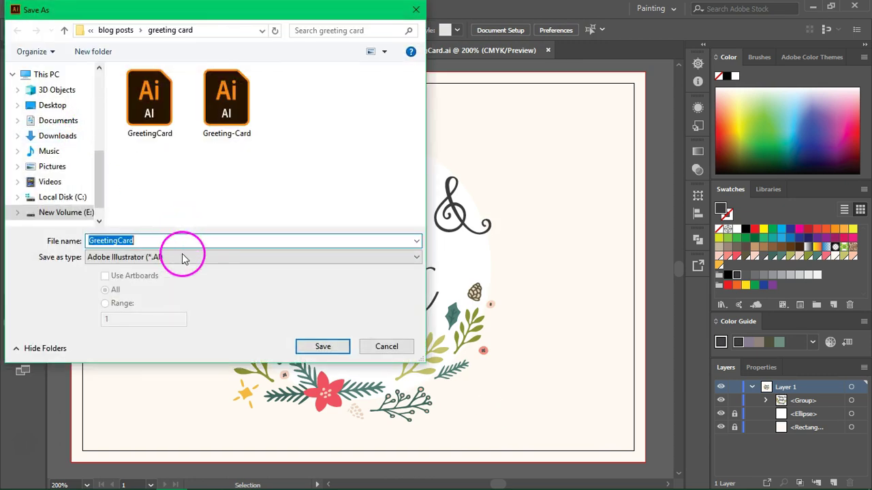
pyautogui.click(181, 257)
pyautogui.click(158, 281)
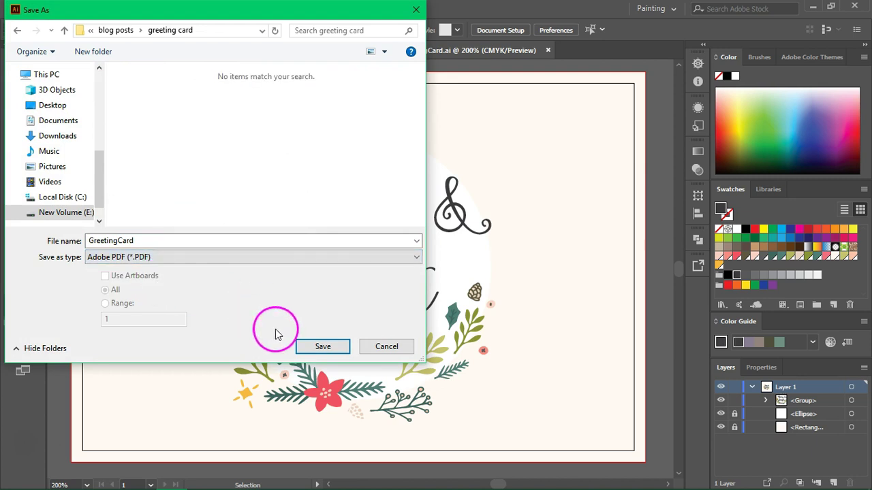
pyautogui.click(318, 346)
pyautogui.click(329, 345)
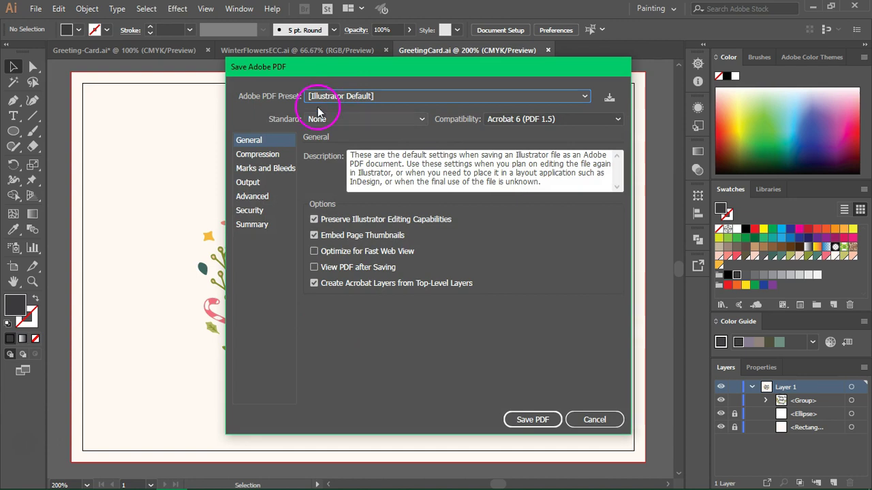
pyautogui.click(272, 170)
pyautogui.click(359, 192)
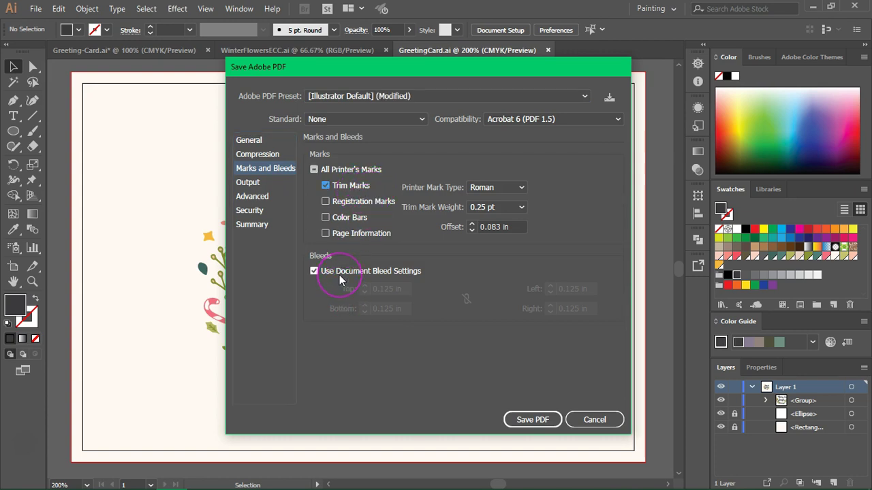
pyautogui.click(529, 421)
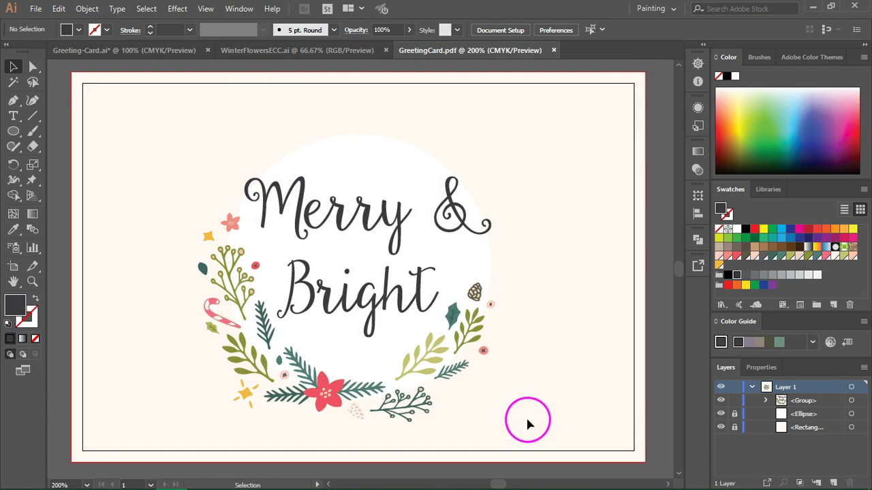